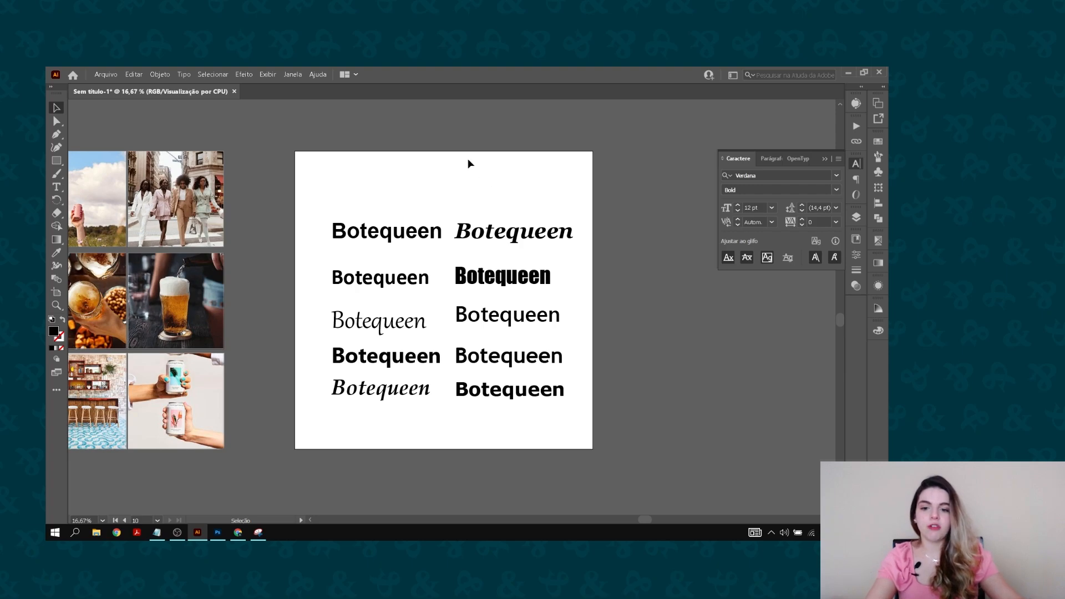
Delete the Arial Bold, Segoe UI Semibold and Calibri Bold versions of the word Botequeen from the artboard.
{"action": "left_click", "coordinate": [409, 239]}
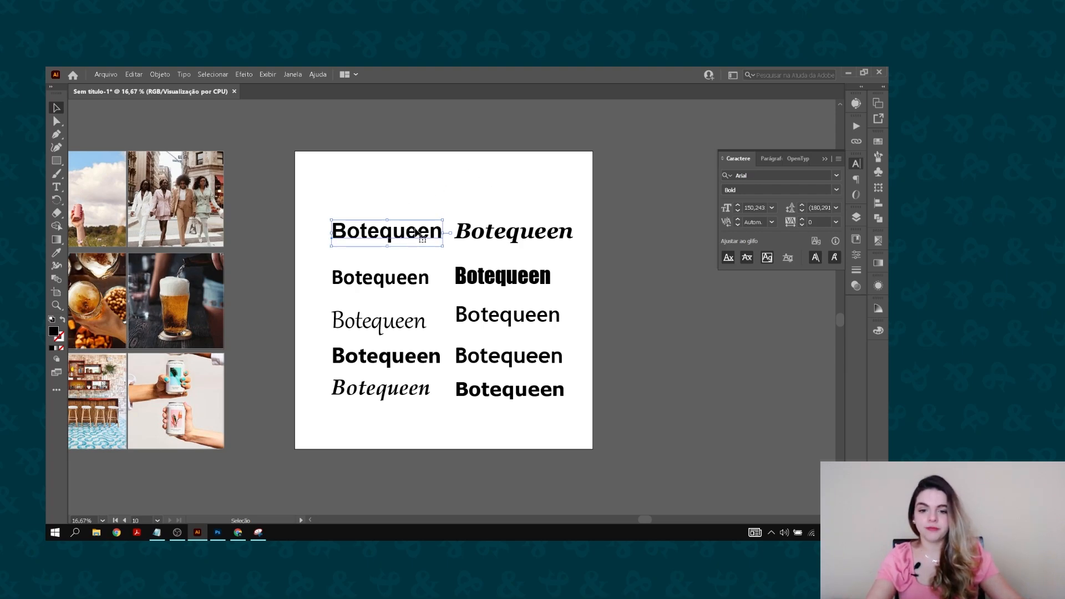
{"action": "left_click", "coordinate": [507, 316]}
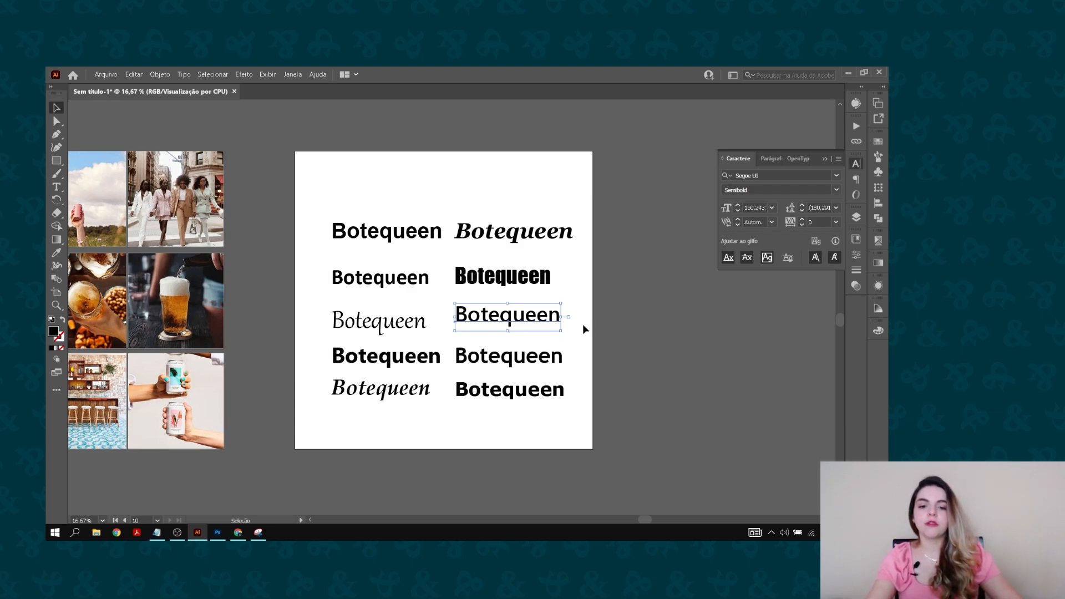
{"action": "left_click", "coordinate": [430, 232]}
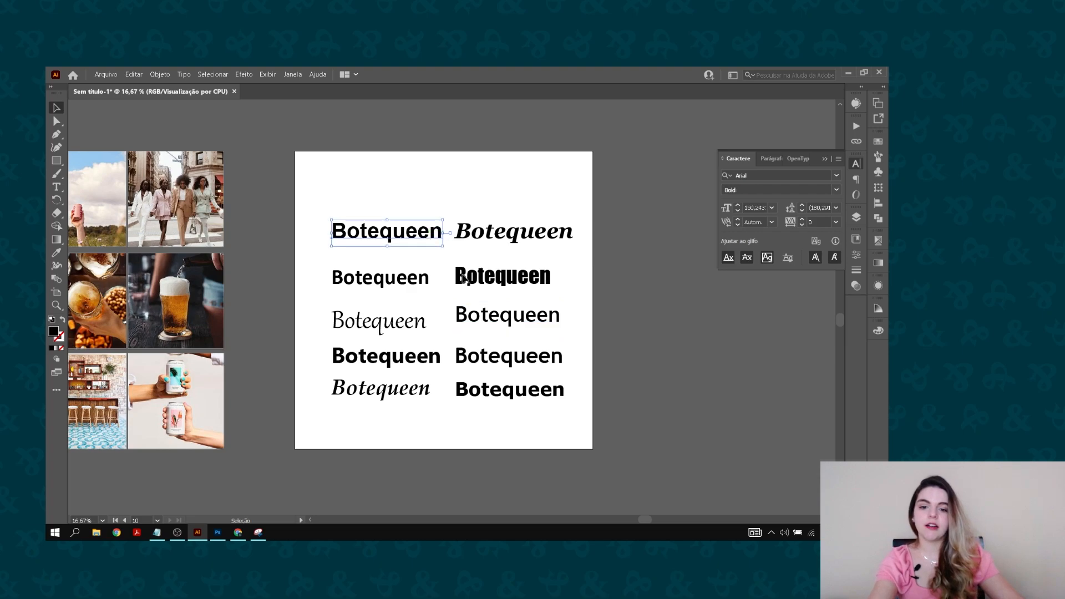
{"action": "left_click", "coordinate": [493, 317]}
{"action": "left_click", "coordinate": [425, 240], "text": "shift"}
{"action": "key", "text": "Delete"}
{"action": "left_click", "coordinate": [407, 278]}
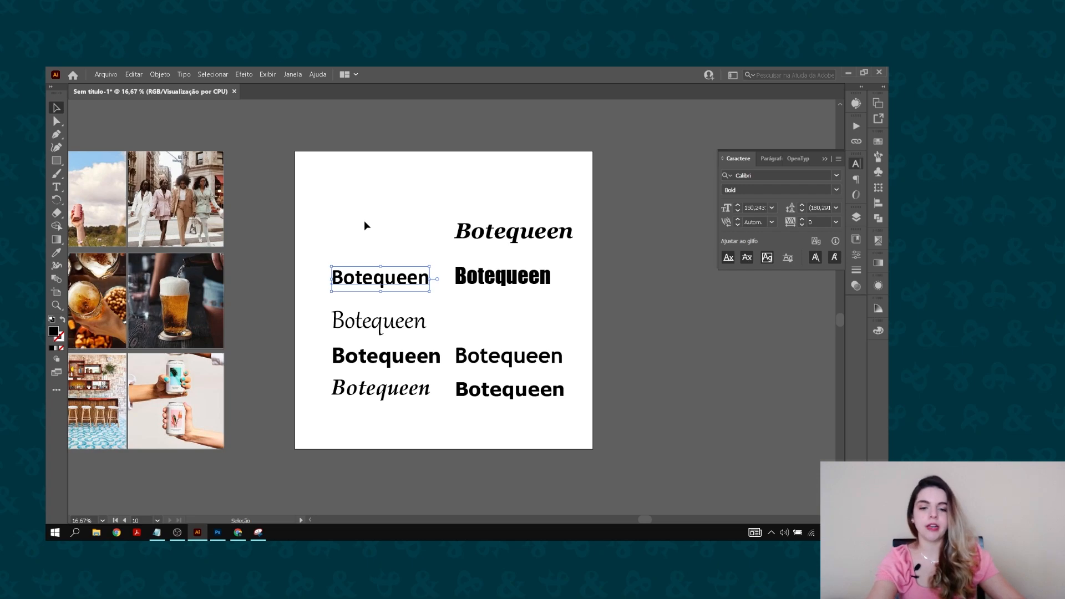
{"action": "key", "text": "Delete"}
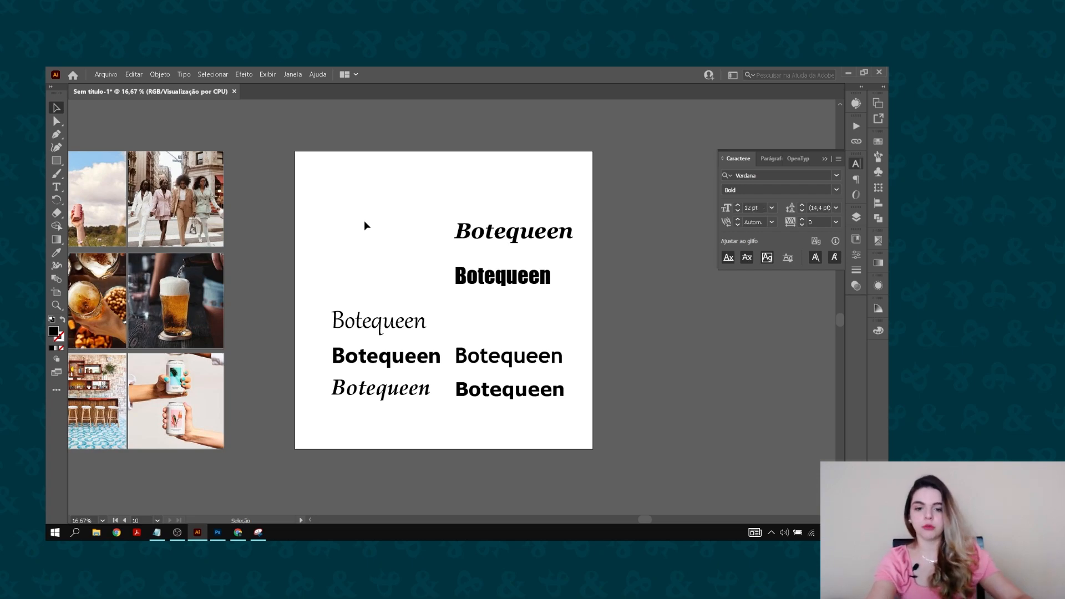
Check the style options for the Impact version of Botequeen and delete that version.
{"action": "left_click", "coordinate": [551, 284]}
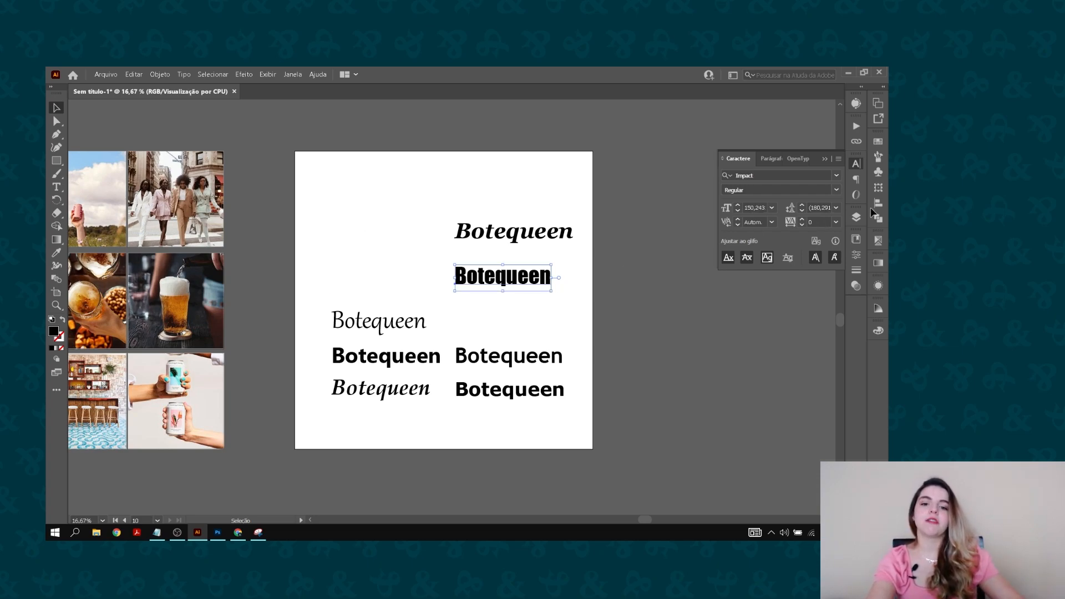
{"action": "left_click", "coordinate": [837, 190]}
{"action": "left_click", "coordinate": [560, 273]}
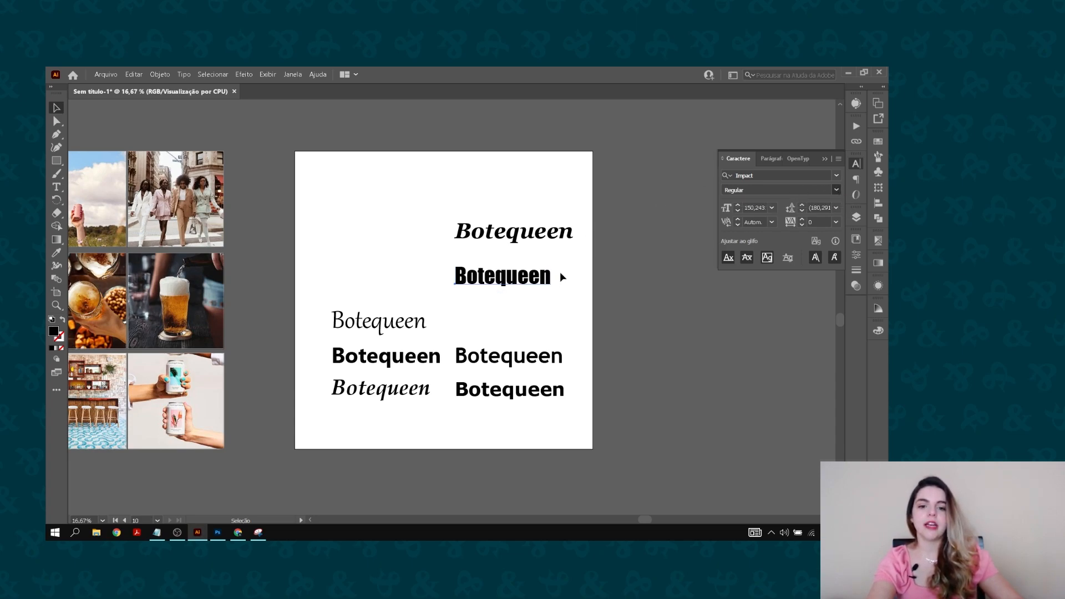
{"action": "left_click", "coordinate": [551, 277]}
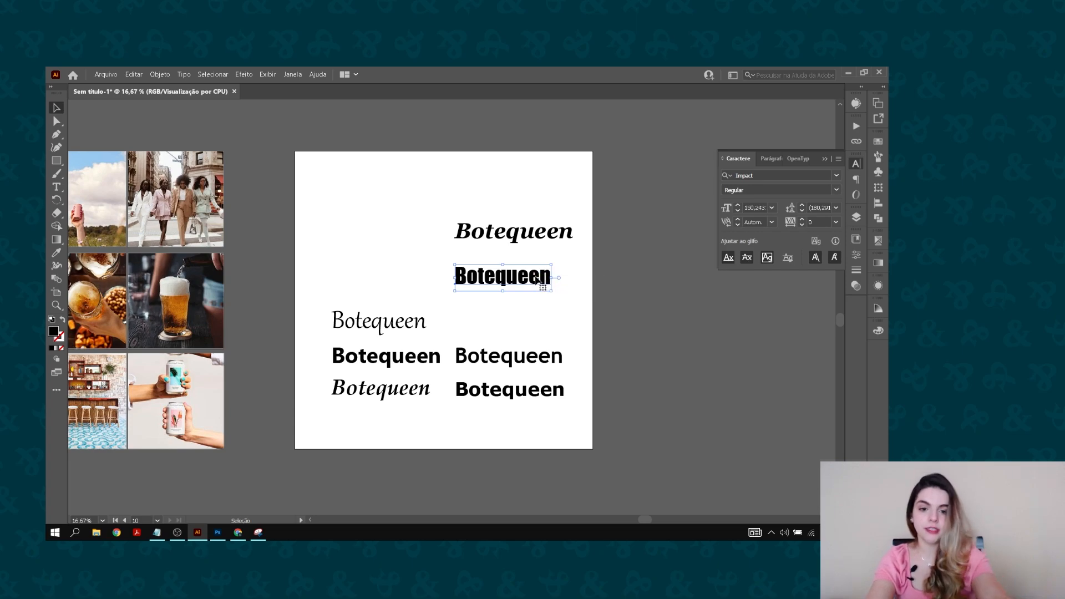
{"action": "key", "text": "Delete"}
Move the Georgia version of Botequeen down beside the Gabriola one and delete the Trebuchet MS version.
{"action": "left_click", "coordinate": [540, 362]}
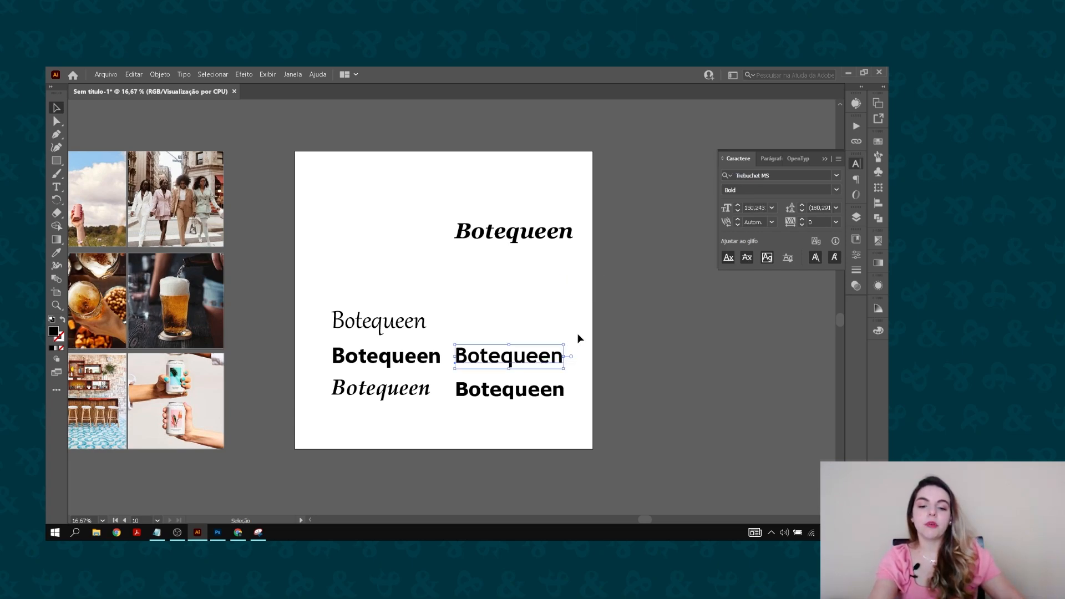
{"action": "left_click", "coordinate": [578, 338]}
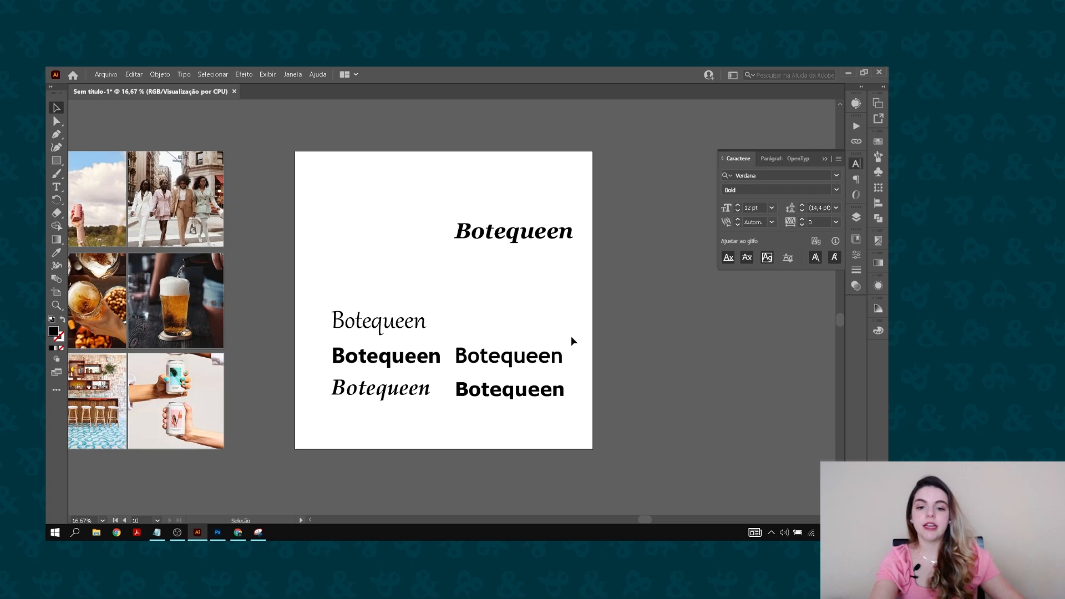
{"action": "scroll", "coordinate": [571, 336], "scroll_direction": "up", "scroll_amount": 2}
{"action": "left_click_drag", "start_coordinate": [523, 352], "coordinate": [604, 347]}
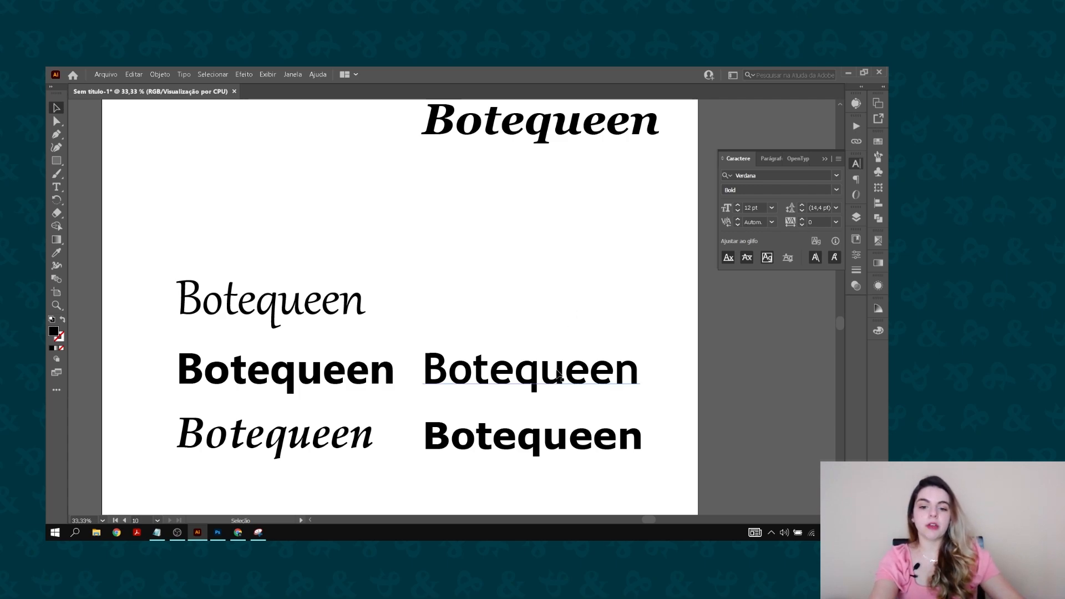
{"action": "left_click", "coordinate": [578, 360]}
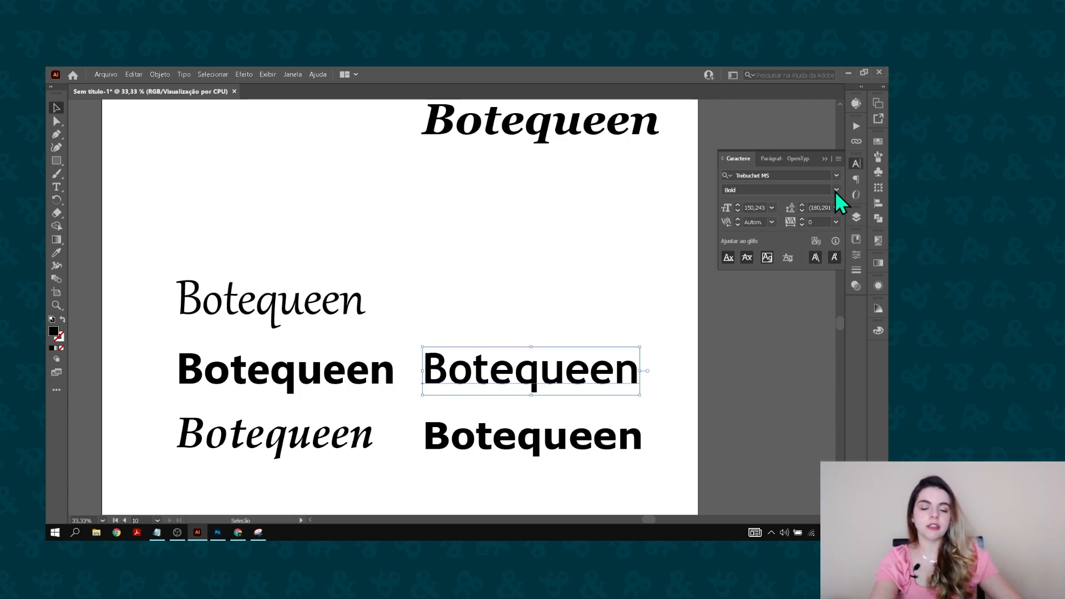
{"action": "left_click", "coordinate": [835, 190]}
{"action": "left_click", "coordinate": [632, 253]}
{"action": "left_click", "coordinate": [598, 368]}
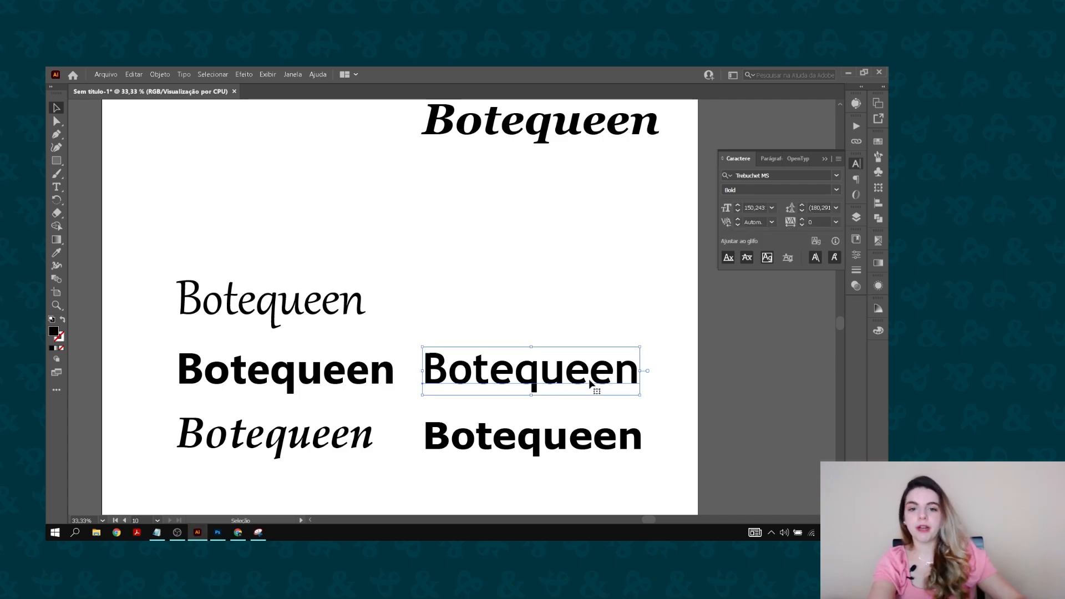
{"action": "left_click_drag", "start_coordinate": [568, 119], "coordinate": [562, 355]}
{"action": "left_click", "coordinate": [561, 371]}
{"action": "key", "text": "Delete"}
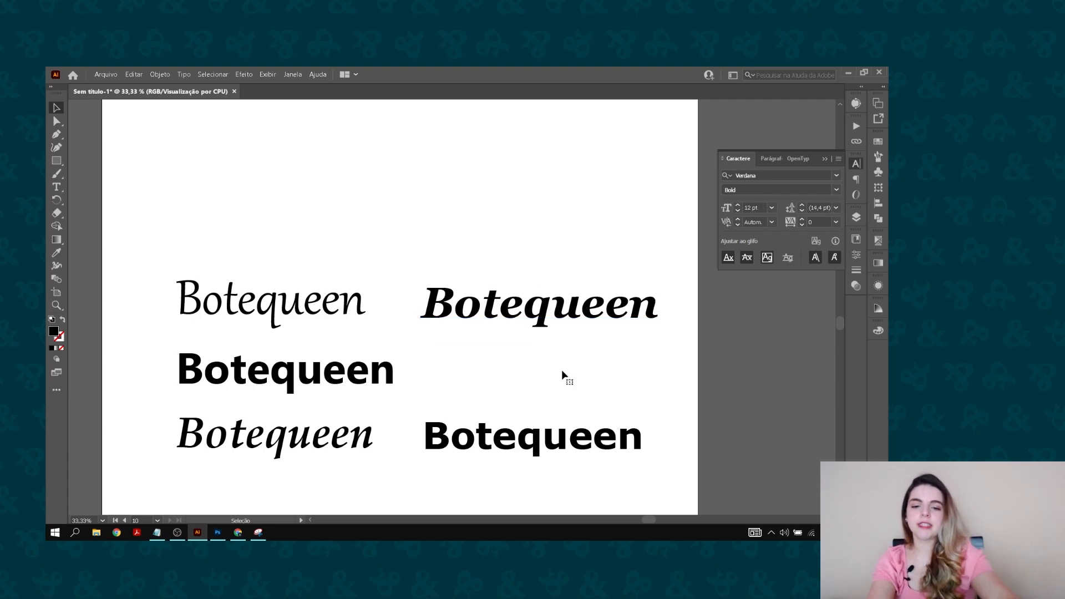
Delete the Verdana version and move the Palatino Linotype version up beside the Gadugi one.
{"action": "left_click", "coordinate": [506, 441]}
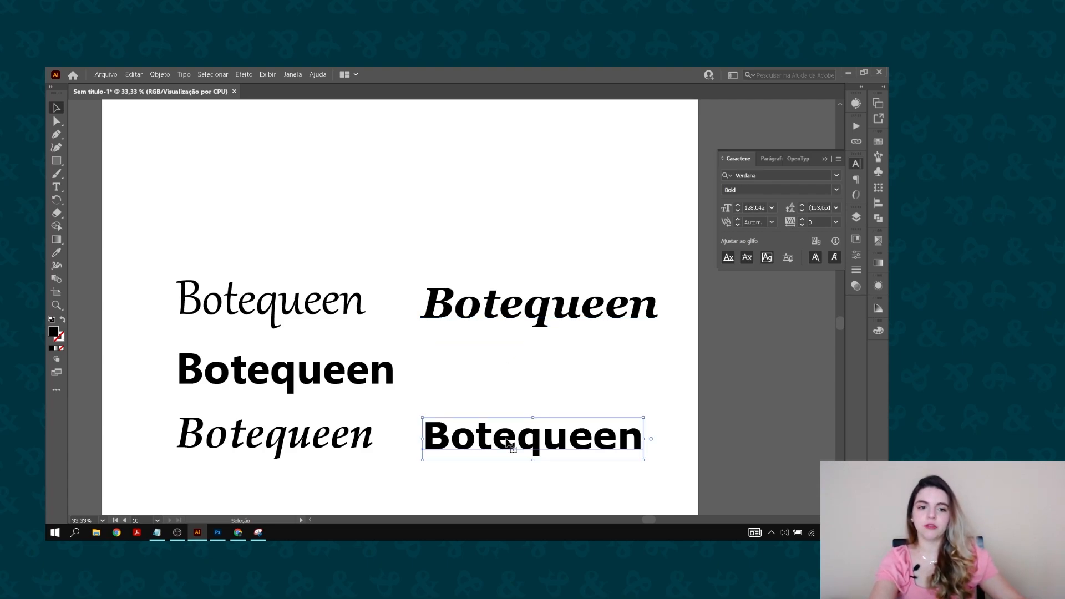
{"action": "key", "text": "Delete"}
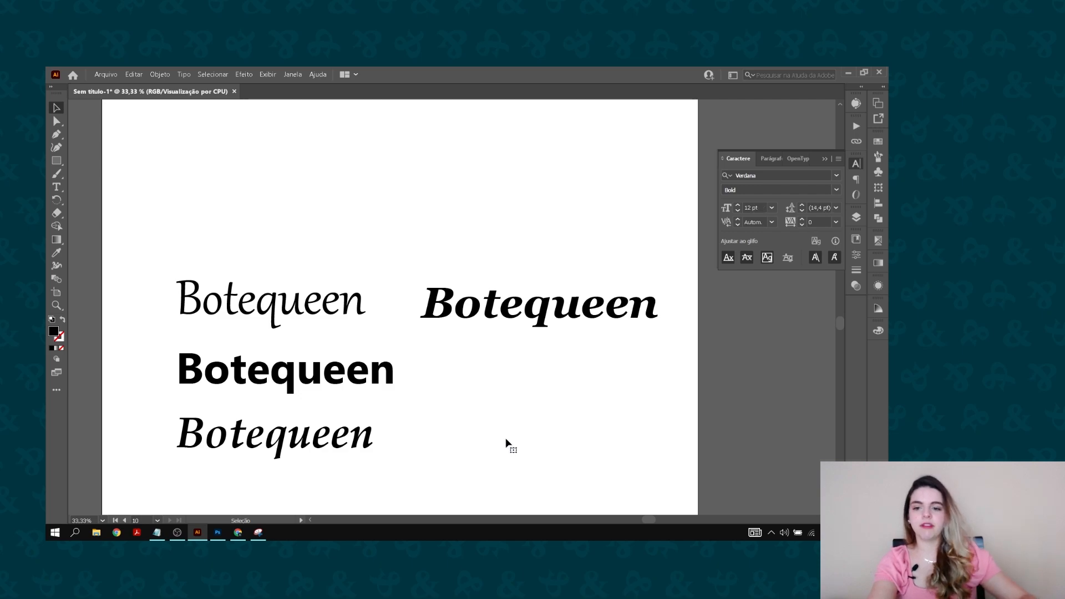
{"action": "left_click_drag", "start_coordinate": [358, 448], "coordinate": [602, 385]}
{"action": "left_click", "coordinate": [355, 380]}
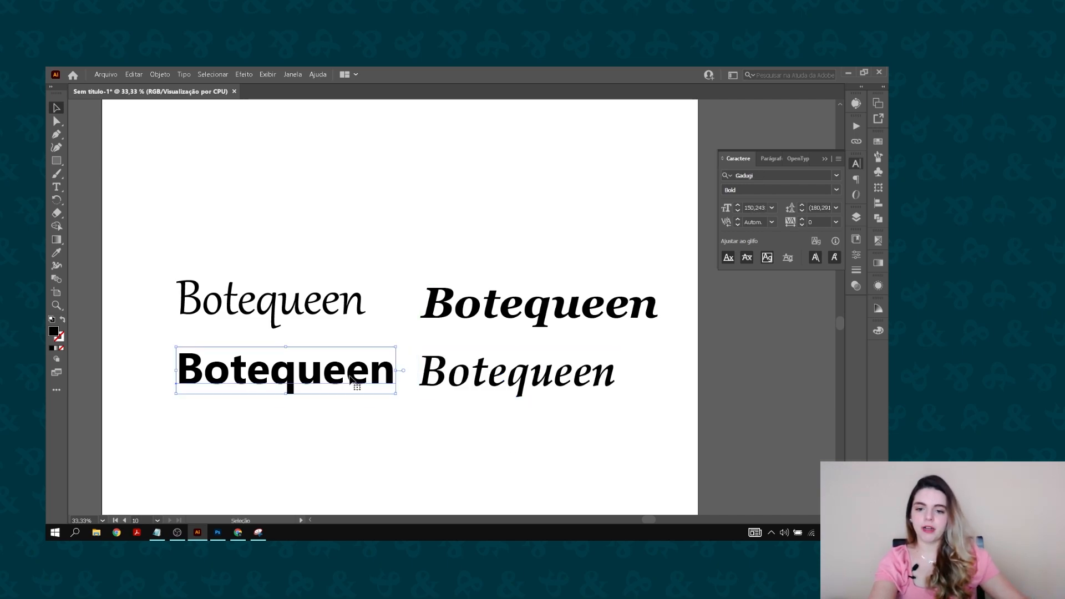
{"action": "left_click", "coordinate": [432, 249]}
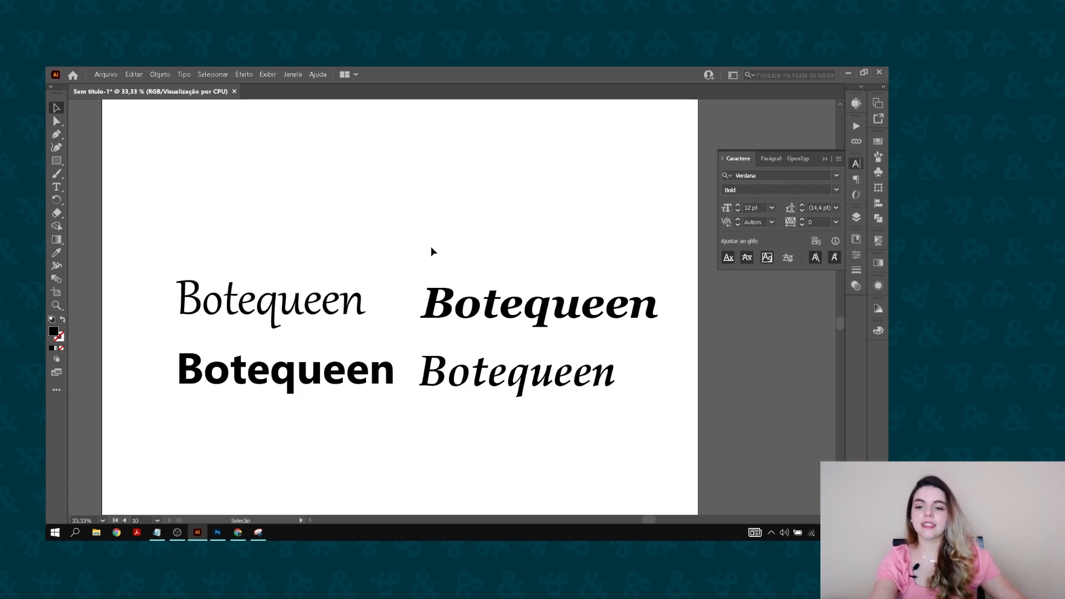
Set the Gadugi Bold version of Botequeen aside on the canvas outside the artboard.
{"action": "left_click", "coordinate": [218, 375]}
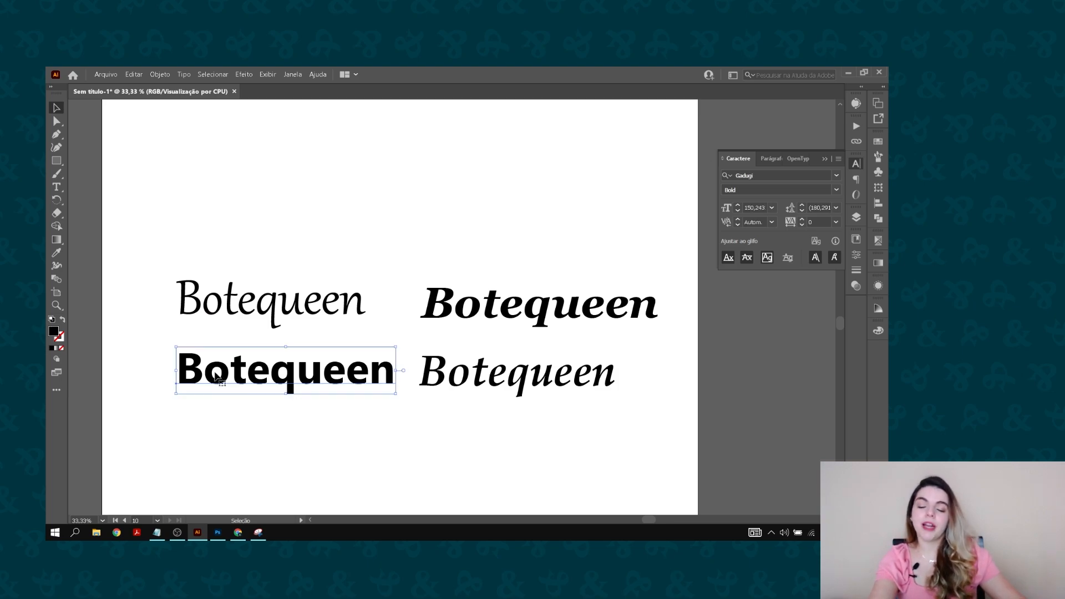
{"action": "left_click_drag", "start_coordinate": [217, 378], "coordinate": [799, 382]}
{"action": "left_click_drag", "start_coordinate": [182, 250], "coordinate": [556, 421]}
{"action": "left_click", "coordinate": [503, 221]}
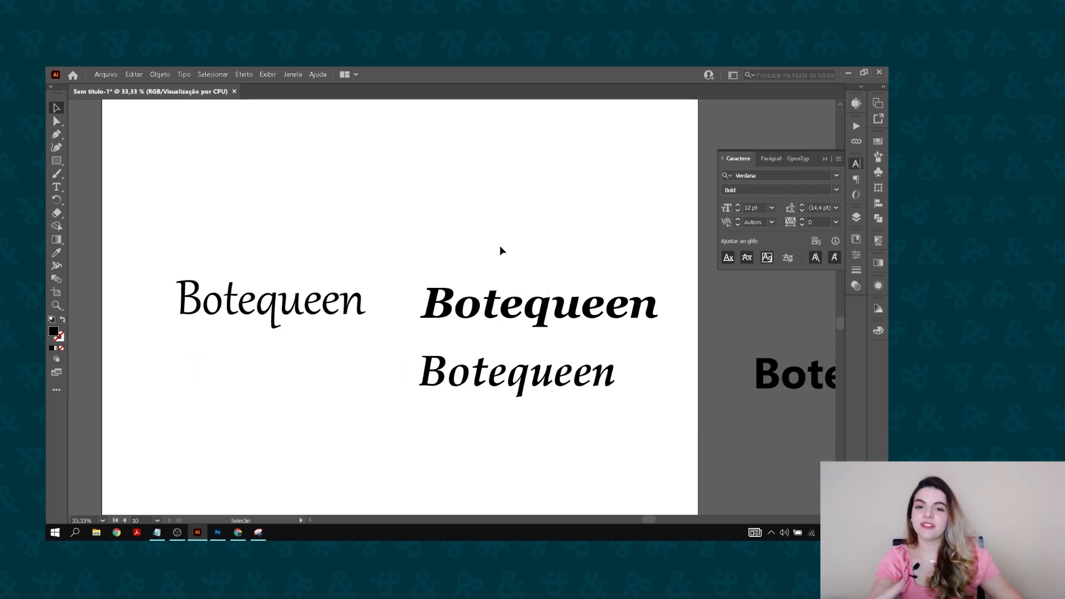
Compare the Georgia and Gabriola versions of Botequeen and delete the Gabriola one.
{"action": "left_click", "coordinate": [503, 299]}
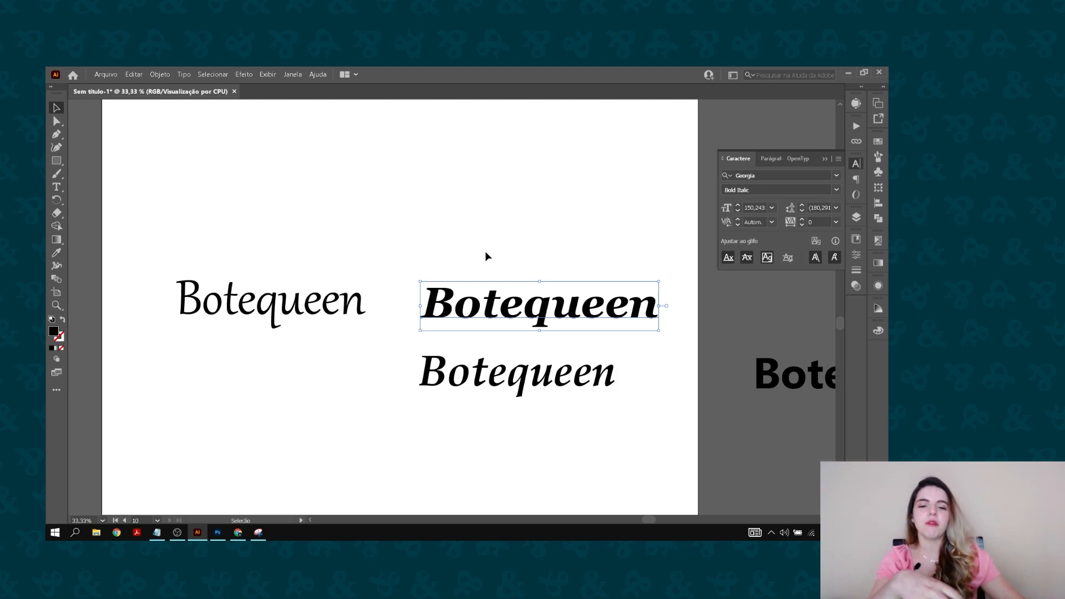
{"action": "left_click", "coordinate": [562, 255]}
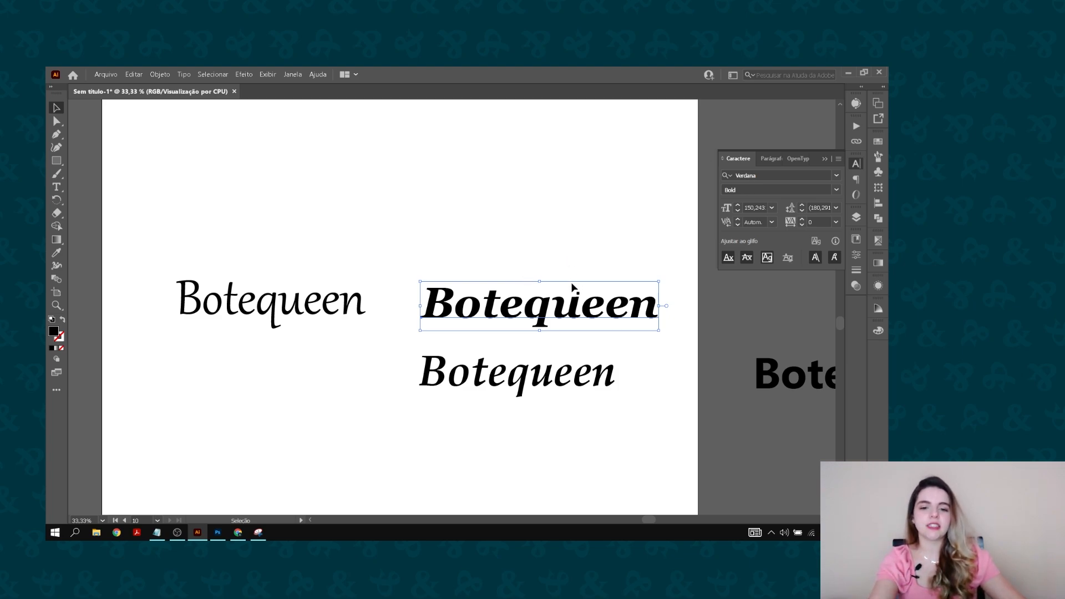
{"action": "scroll", "coordinate": [541, 330], "scroll_direction": "up", "scroll_amount": 1}
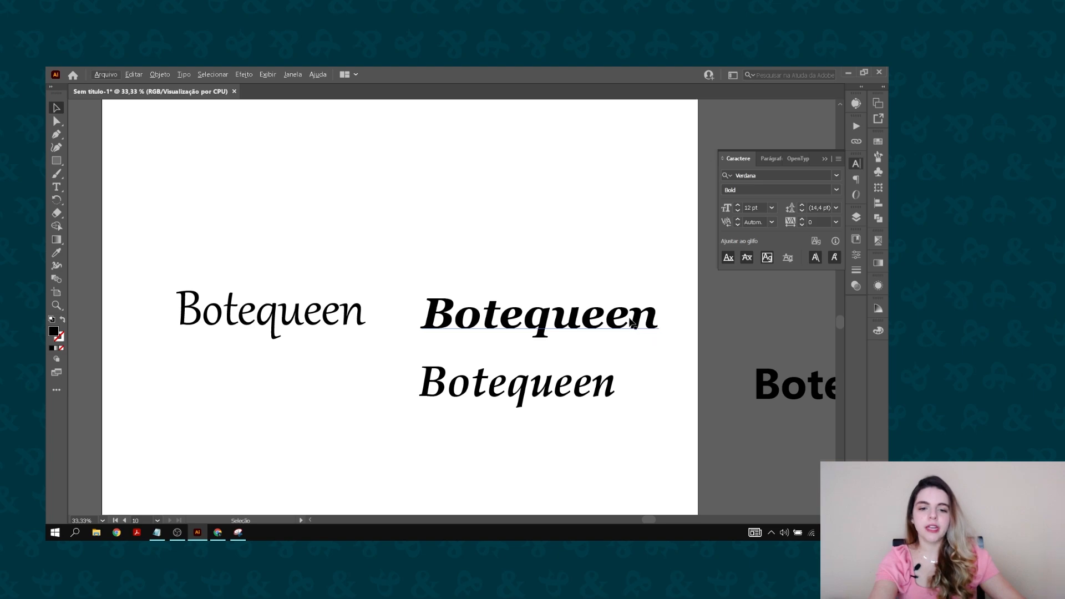
{"action": "left_click", "coordinate": [215, 312]}
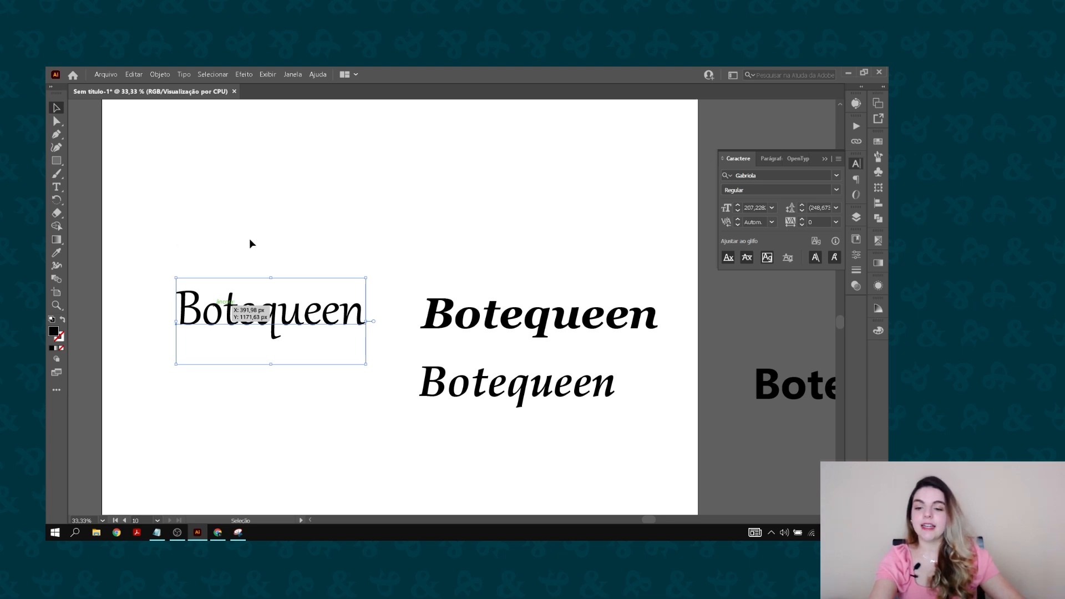
{"action": "left_click", "coordinate": [253, 257]}
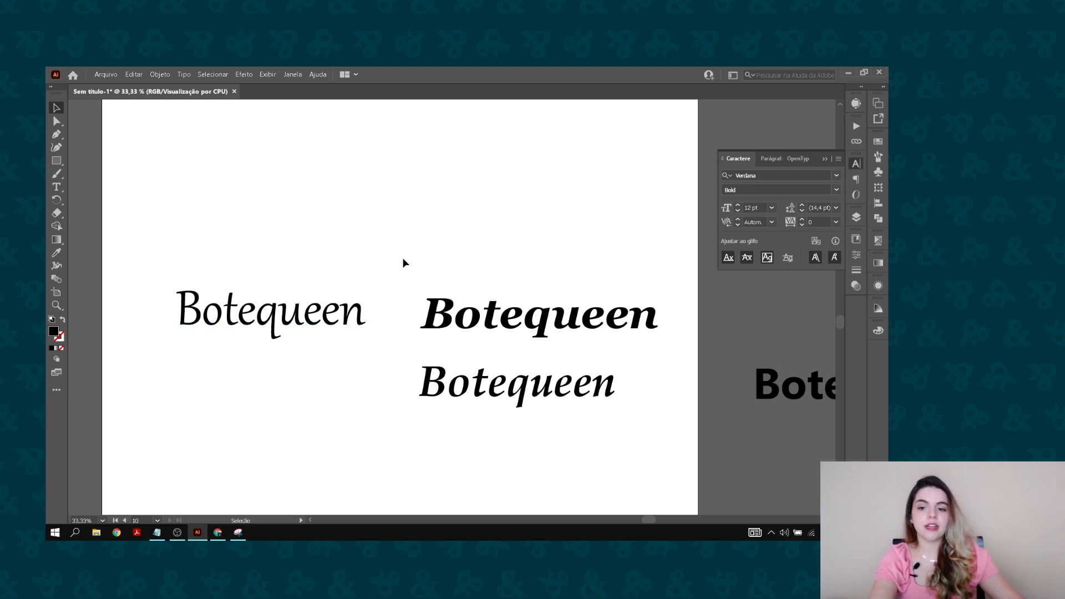
{"action": "left_click", "coordinate": [364, 318]}
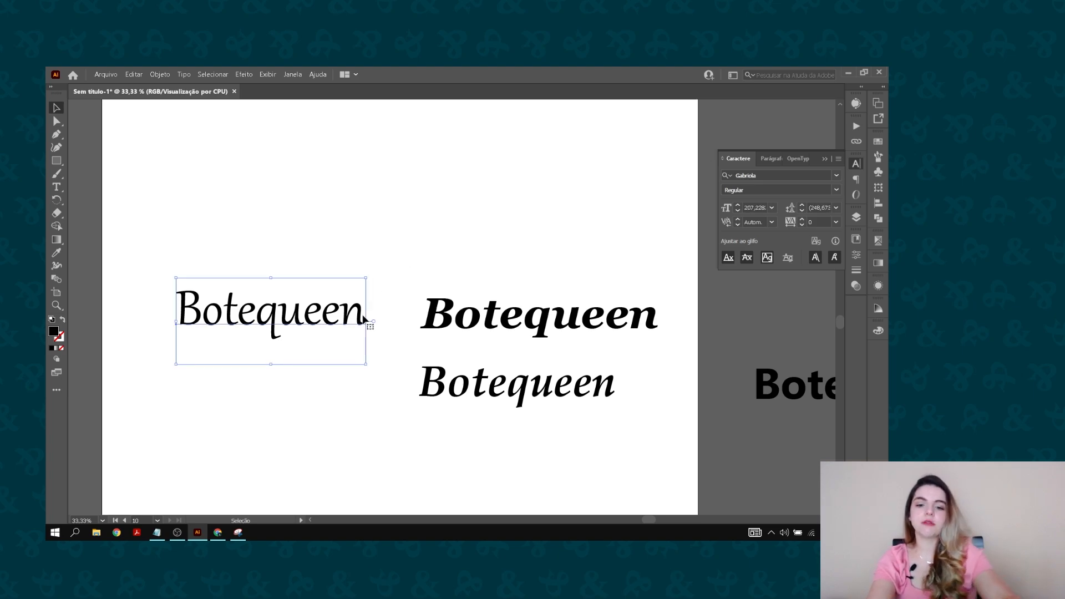
{"action": "key", "text": "Delete"}
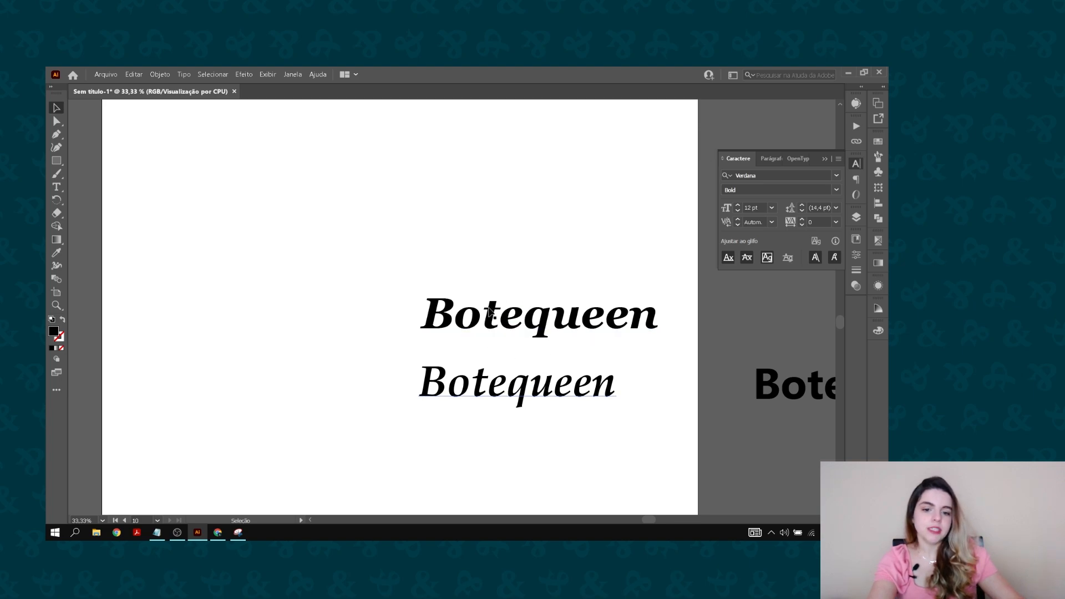
Compare the two remaining italic versions on the artboard and delete the Palatino Linotype one.
{"action": "left_click", "coordinate": [564, 388]}
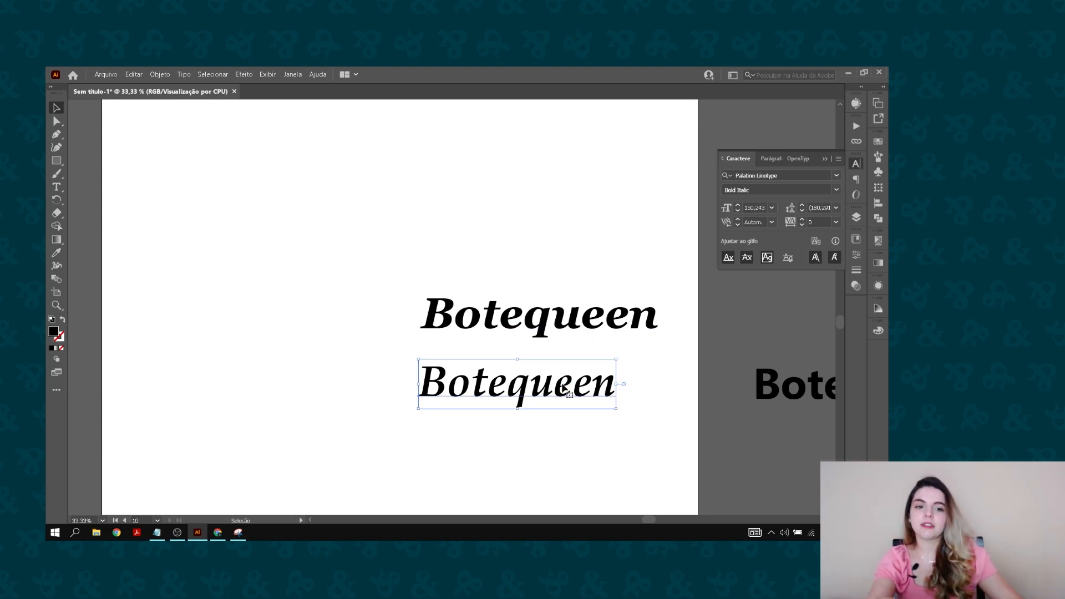
{"action": "left_click", "coordinate": [563, 320]}
{"action": "left_click", "coordinate": [577, 388]}
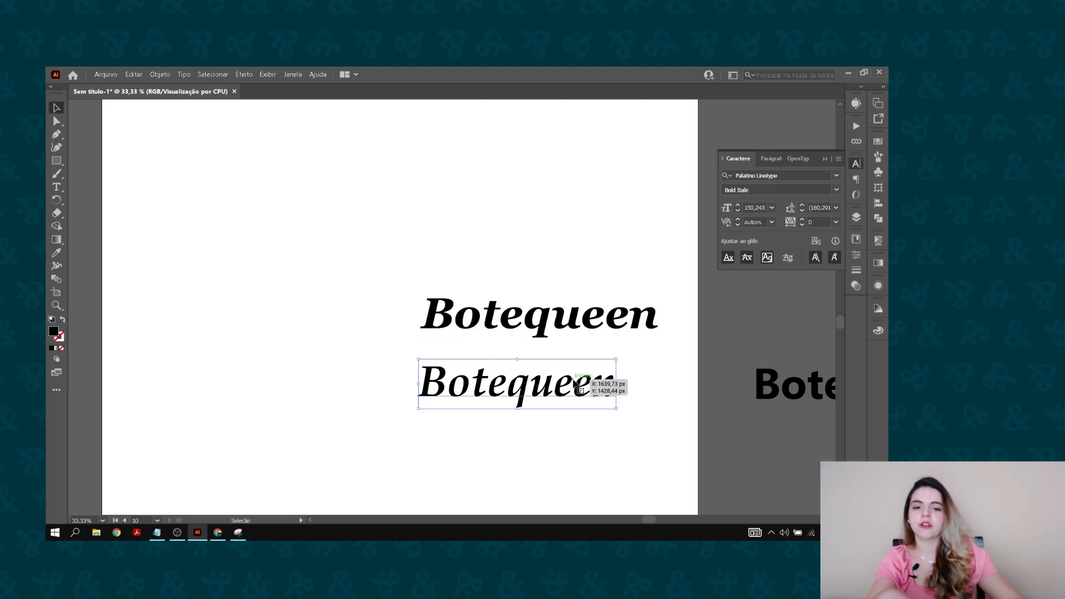
{"action": "key", "text": "Delete"}
Move the Georgia Bold Italic version to the artboard's upper area and enlarge it to about 219 pt.
{"action": "left_click_drag", "start_coordinate": [560, 300], "coordinate": [397, 205]}
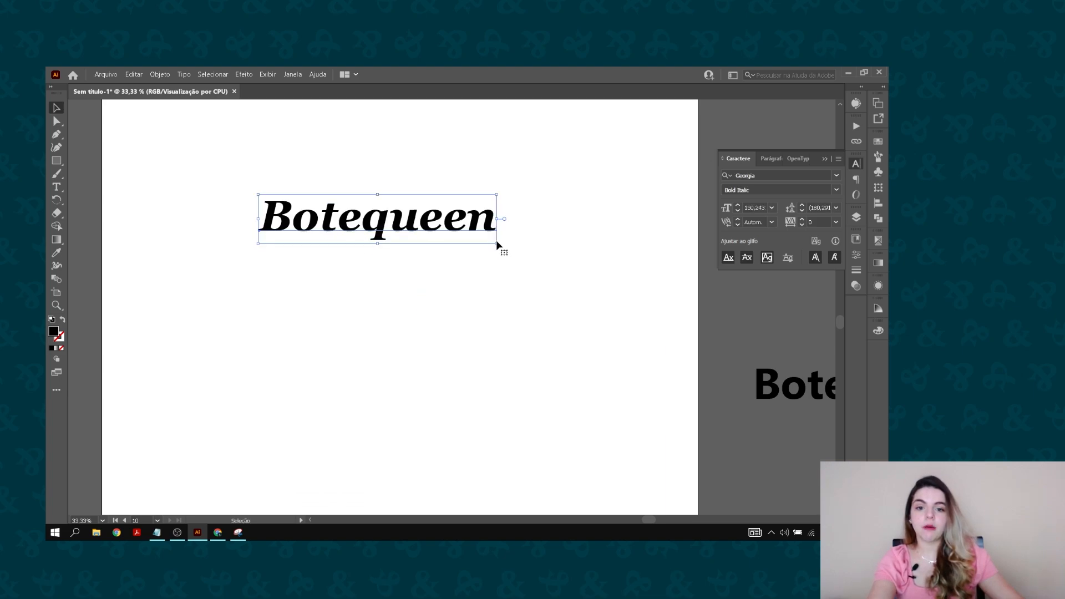
{"action": "left_click_drag", "start_coordinate": [497, 242], "coordinate": [606, 293]}
{"action": "left_click_drag", "start_coordinate": [543, 237], "coordinate": [500, 226]}
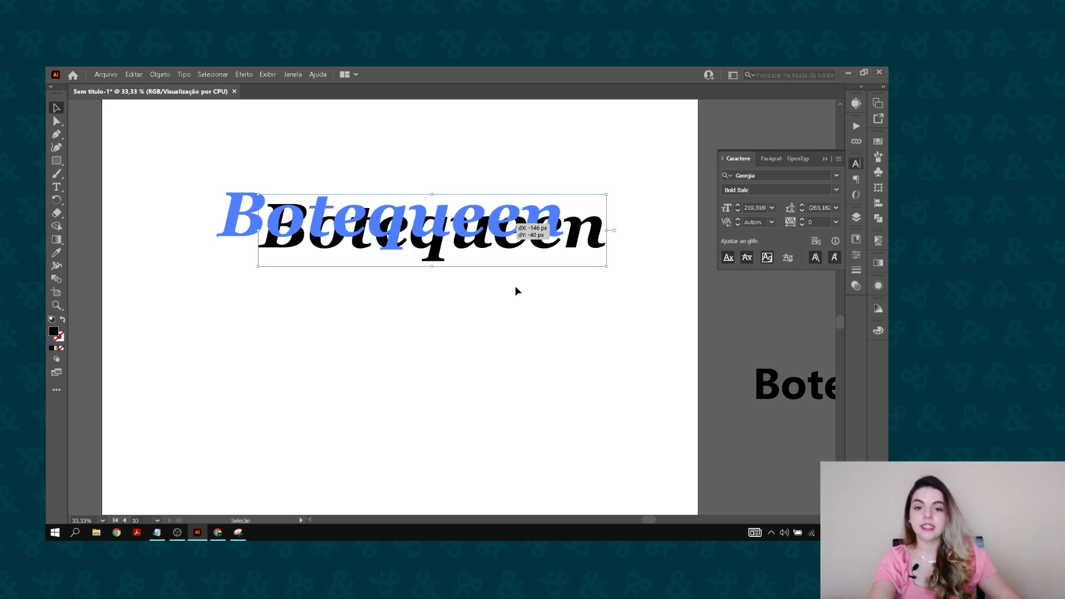
{"action": "left_click", "coordinate": [515, 286]}
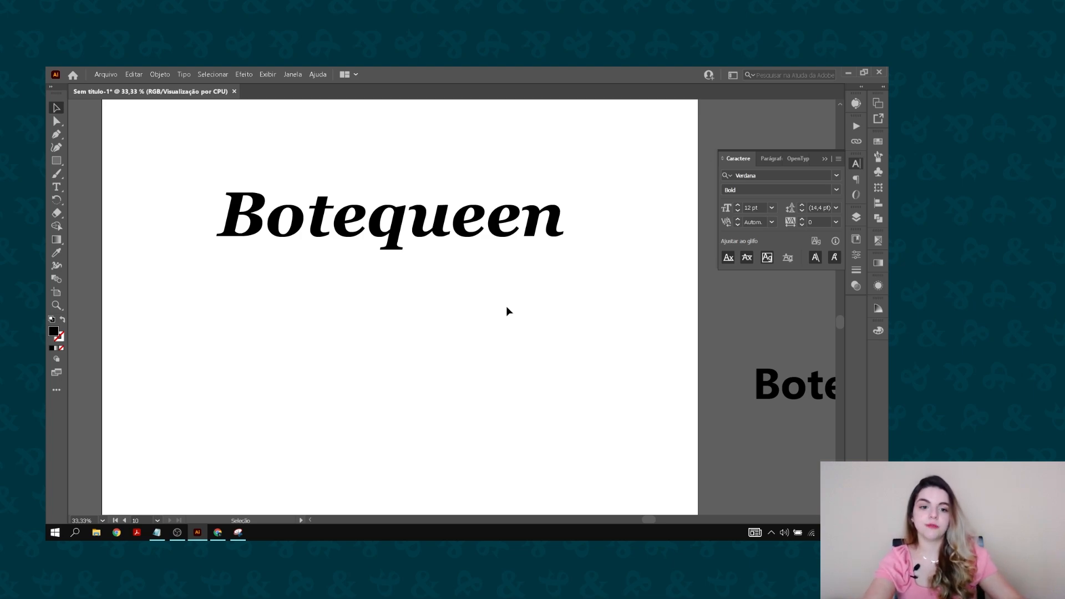
Duplicate the enlarged Georgia wordmark and place the copy directly below the original.
{"action": "left_click_drag", "start_coordinate": [431, 276], "coordinate": [501, 343]}
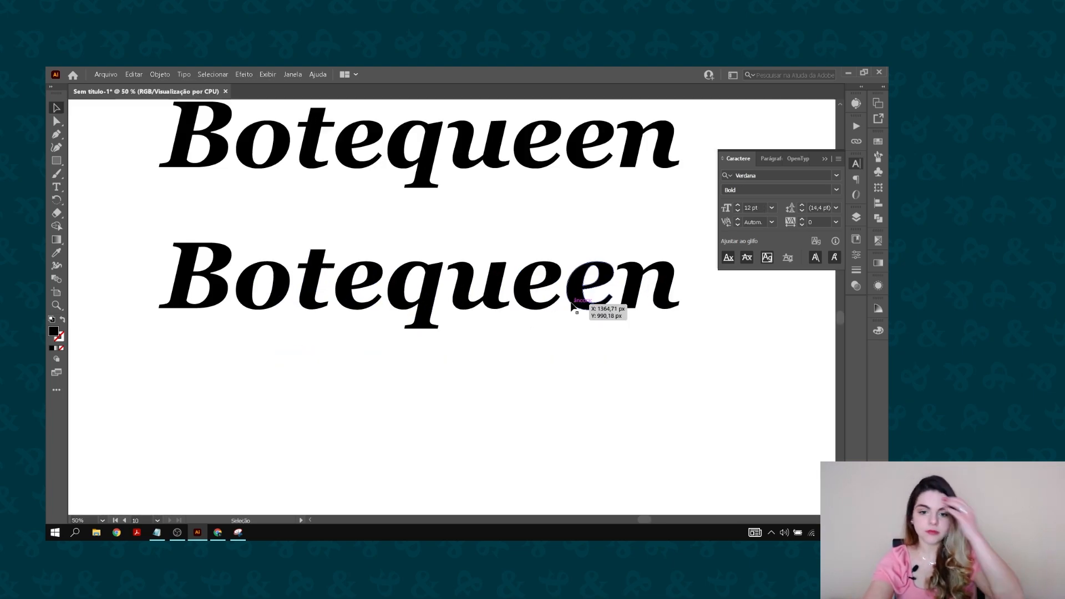
{"action": "scroll", "coordinate": [583, 305], "scroll_direction": "up", "scroll_amount": 2}
{"action": "scroll", "coordinate": [333, 311], "scroll_direction": "down", "scroll_amount": 1}
{"action": "key", "text": "v"}
{"action": "left_click", "coordinate": [228, 241]}
{"action": "left_click_drag", "start_coordinate": [415, 281], "coordinate": [385, 268]}
{"action": "left_click", "coordinate": [540, 353]}
Reposition individual letters of the duplicated wordmark inside its group to tighten their spacing.
{"action": "scroll", "coordinate": [515, 362], "scroll_direction": "up", "scroll_amount": 4}
{"action": "key", "text": "a"}
{"action": "left_click", "coordinate": [531, 298]}
{"action": "scroll", "coordinate": [569, 367], "scroll_direction": "down", "scroll_amount": 5}
{"action": "left_click", "coordinate": [552, 305]}
{"action": "double_click", "coordinate": [520, 372]}
{"action": "left_click_drag", "start_coordinate": [520, 372], "coordinate": [508, 374]}
{"action": "key", "text": "Escape"}
{"action": "scroll", "coordinate": [591, 388], "scroll_direction": "down", "scroll_amount": 1}
{"action": "left_click_drag", "start_coordinate": [583, 378], "coordinate": [574, 378]}
{"action": "double_click", "coordinate": [384, 396]}
Try to extend the crossbar of the t over the o in the duplicated wordmark.
{"action": "scroll", "coordinate": [384, 398], "scroll_direction": "up", "scroll_amount": 3}
{"action": "left_click_drag", "start_coordinate": [357, 314], "coordinate": [451, 317]}
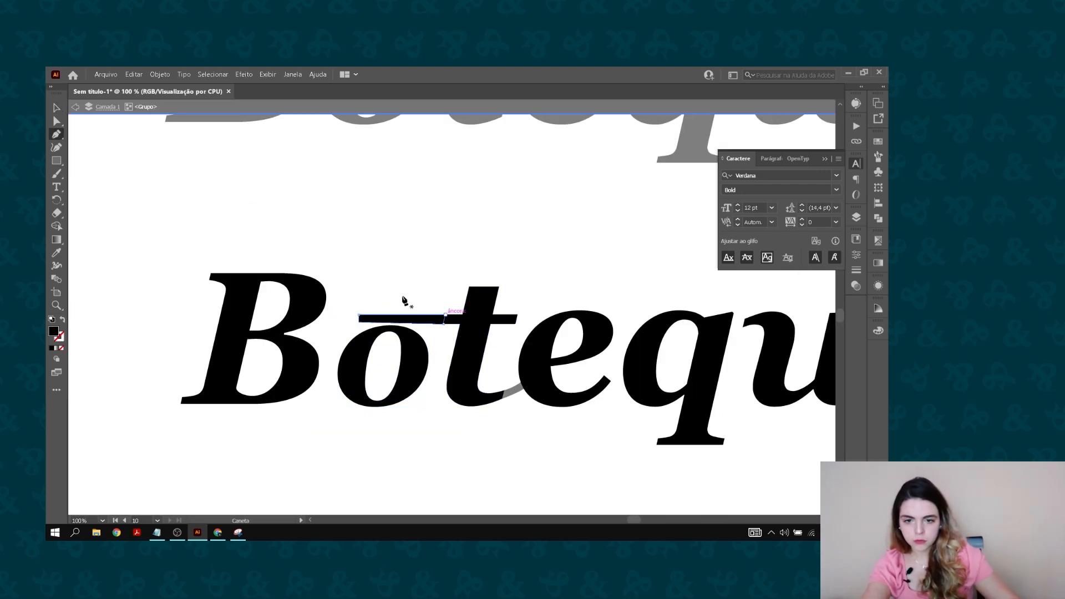
{"action": "key", "text": "ctrl+z"}
{"action": "scroll", "coordinate": [360, 332], "scroll_direction": "down", "scroll_amount": 3}
{"action": "key", "text": "Escape"}
Lower the "queen" letters of the duplicated wordmark as a unit and tuck the q closely beneath the e of "Bote".
{"action": "left_click_drag", "start_coordinate": [317, 355], "coordinate": [326, 343]}
{"action": "left_click", "coordinate": [318, 395]}
{"action": "left_click_drag", "start_coordinate": [603, 392], "coordinate": [679, 349]}
{"action": "left_click", "coordinate": [577, 307]}
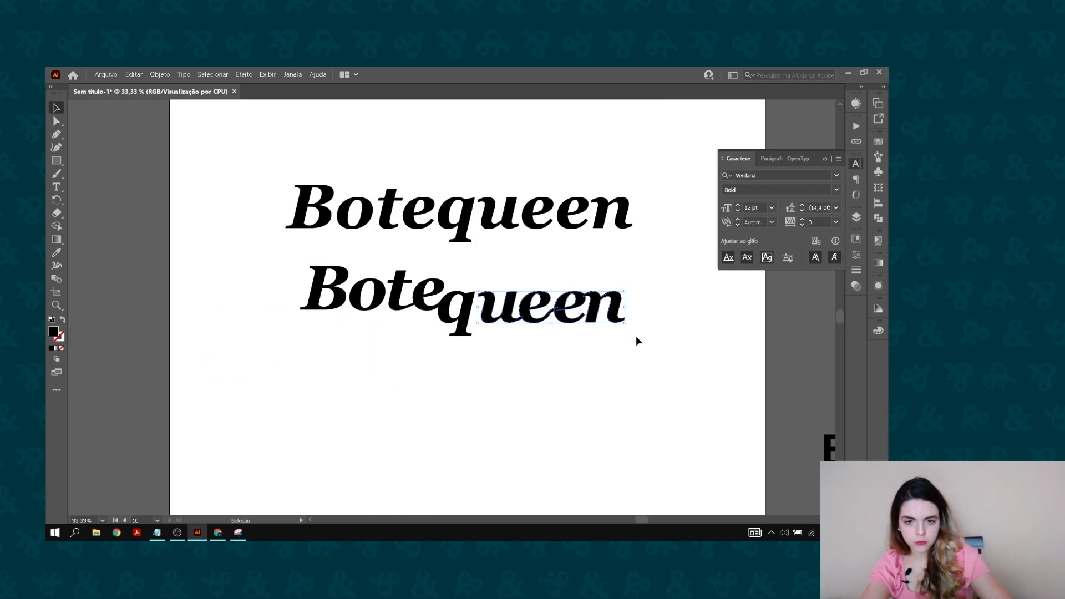
{"action": "left_click_drag", "start_coordinate": [551, 383], "coordinate": [565, 392]}
{"action": "scroll", "coordinate": [511, 317], "scroll_direction": "up", "scroll_amount": 5}
{"action": "key", "text": "c"}
{"action": "key", "text": "v"}
{"action": "scroll", "coordinate": [542, 393], "scroll_direction": "down", "scroll_amount": 7}
{"action": "key", "text": "ctrl+t"}
{"action": "left_click_drag", "start_coordinate": [692, 315], "coordinate": [786, 253]}
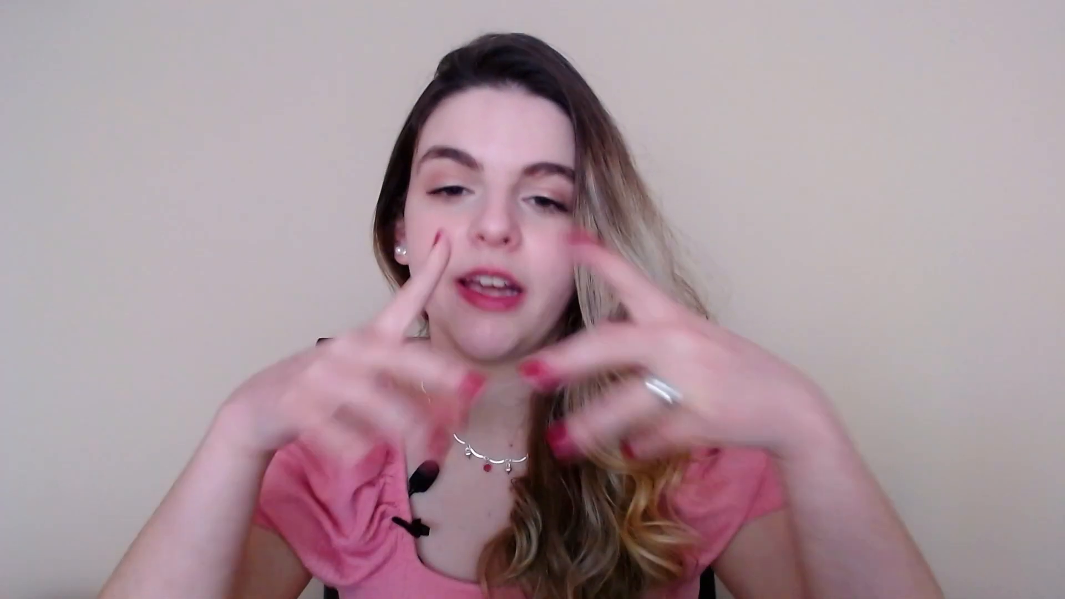
Lay out the brand colours on the artboard beside the wordmarks as two six-square grids, overlapping circles and a four-square block with a white centre.
{"action": "left_click_drag", "start_coordinate": [494, 201], "coordinate": [523, 201]}
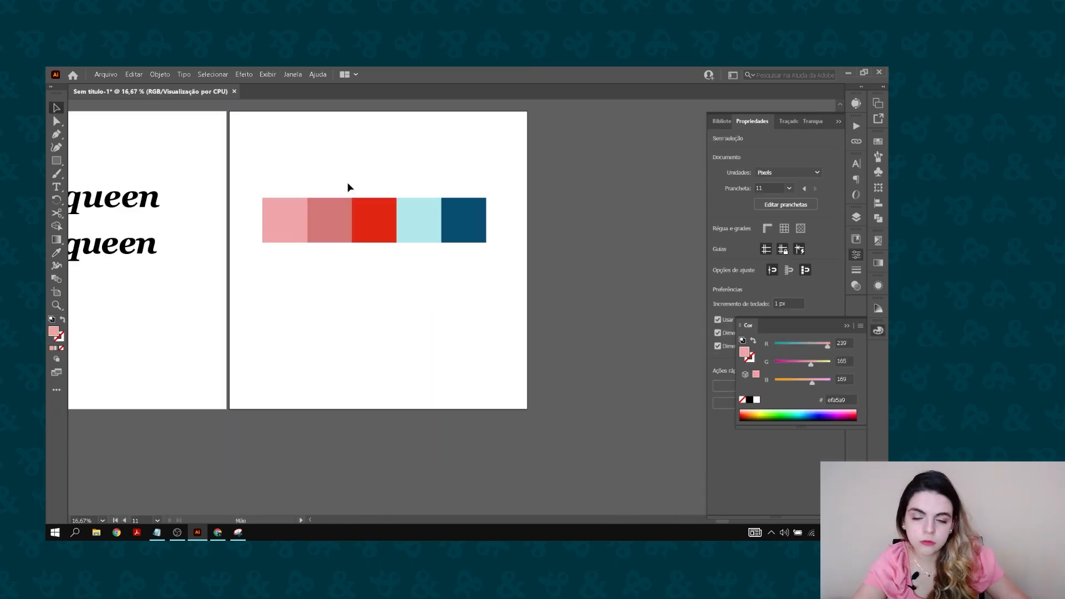
{"action": "left_click_drag", "start_coordinate": [349, 186], "coordinate": [419, 167]}
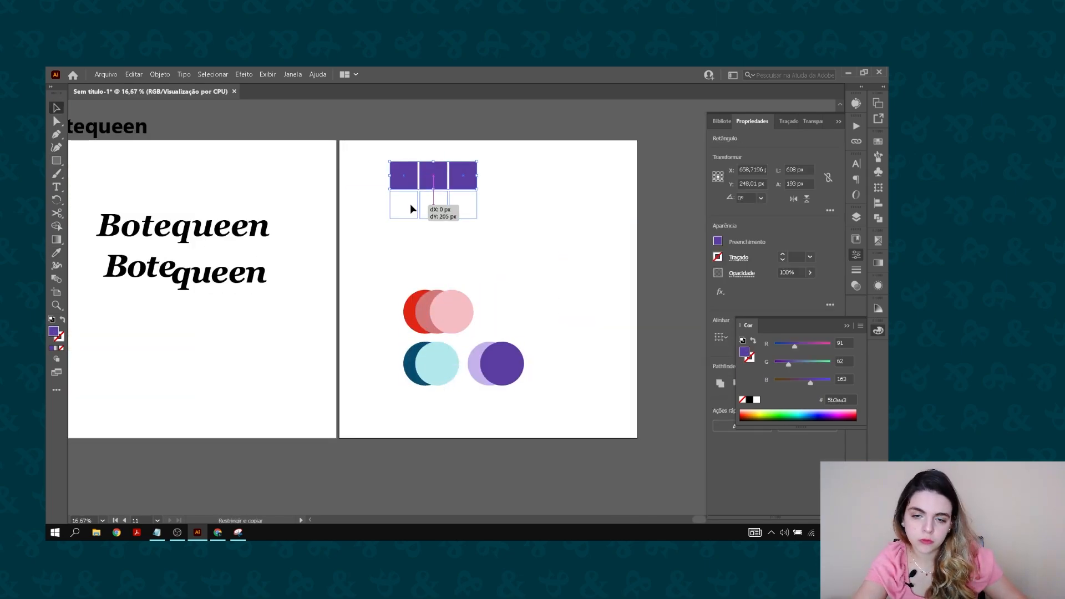
{"action": "left_click_drag", "start_coordinate": [562, 162], "coordinate": [628, 228]}
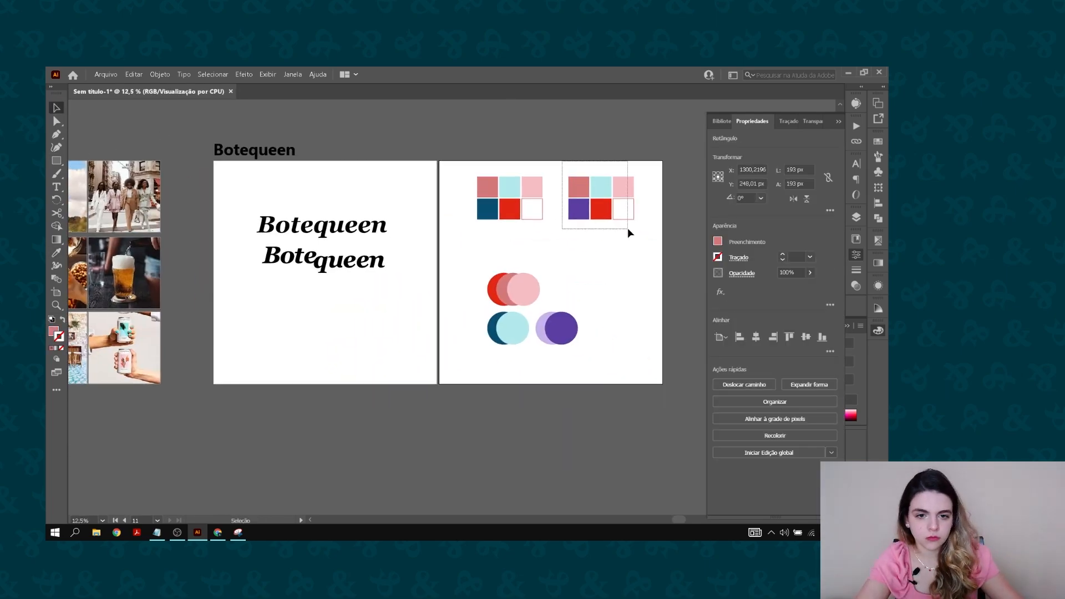
{"action": "left_click_drag", "start_coordinate": [580, 199], "coordinate": [581, 257]}
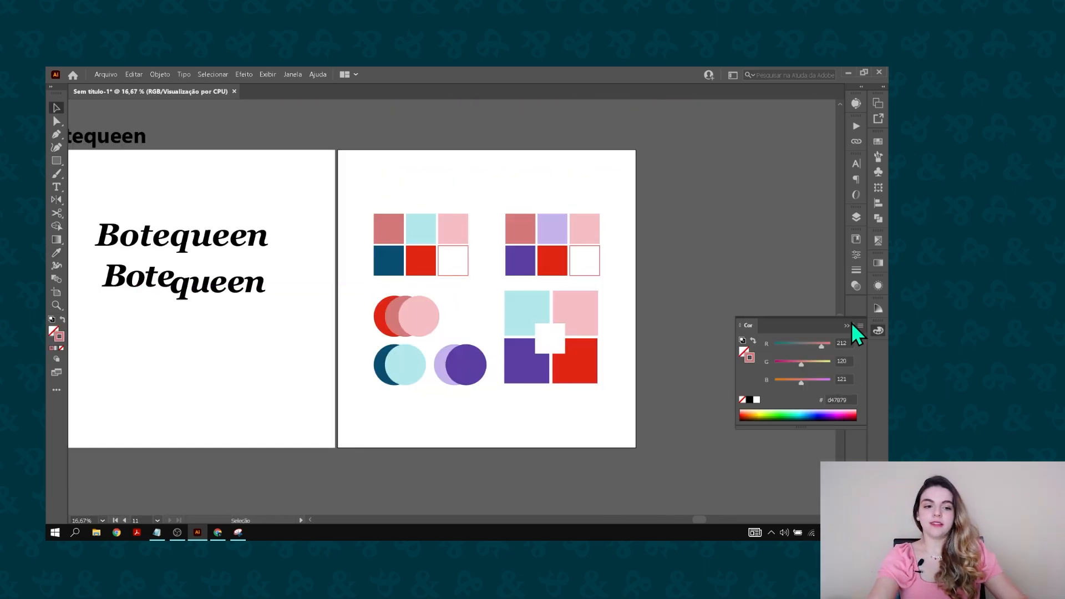
{"action": "left_click", "coordinate": [847, 326]}
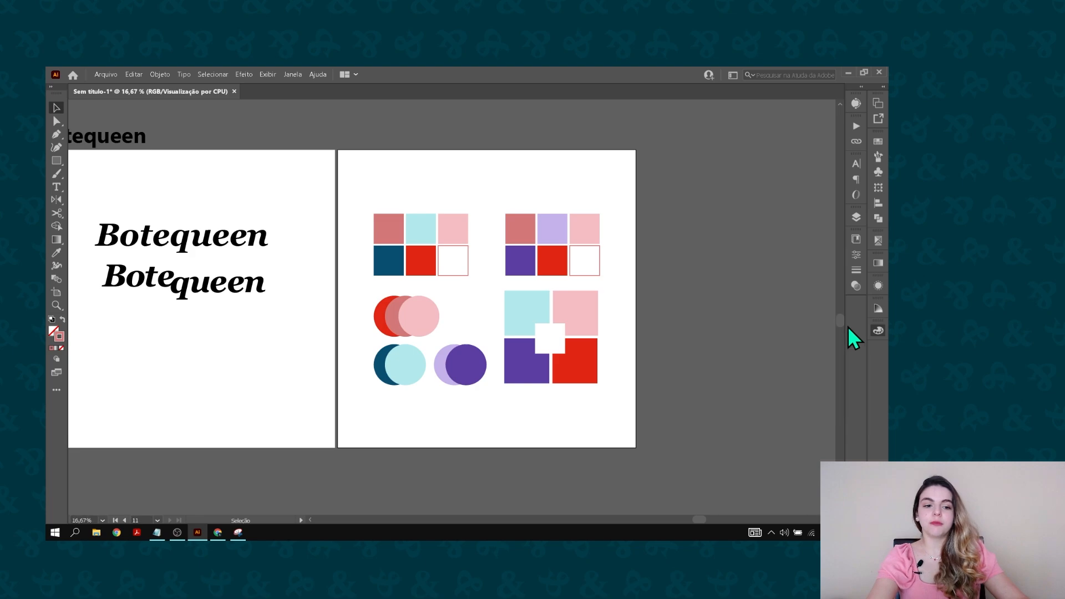
Examine the moodboard's reference projects and photos for their colours, and return to the palette artboard.
{"action": "left_click_drag", "start_coordinate": [543, 292], "coordinate": [711, 276]}
{"action": "left_click_drag", "start_coordinate": [481, 257], "coordinate": [701, 277]}
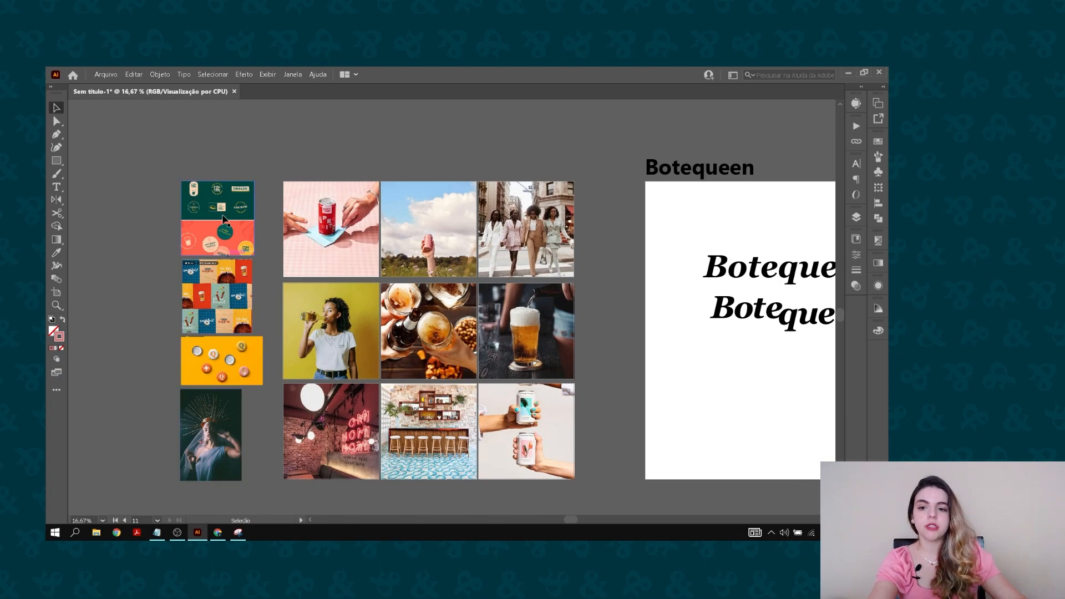
{"action": "scroll", "coordinate": [172, 270], "scroll_direction": "up", "scroll_amount": 1}
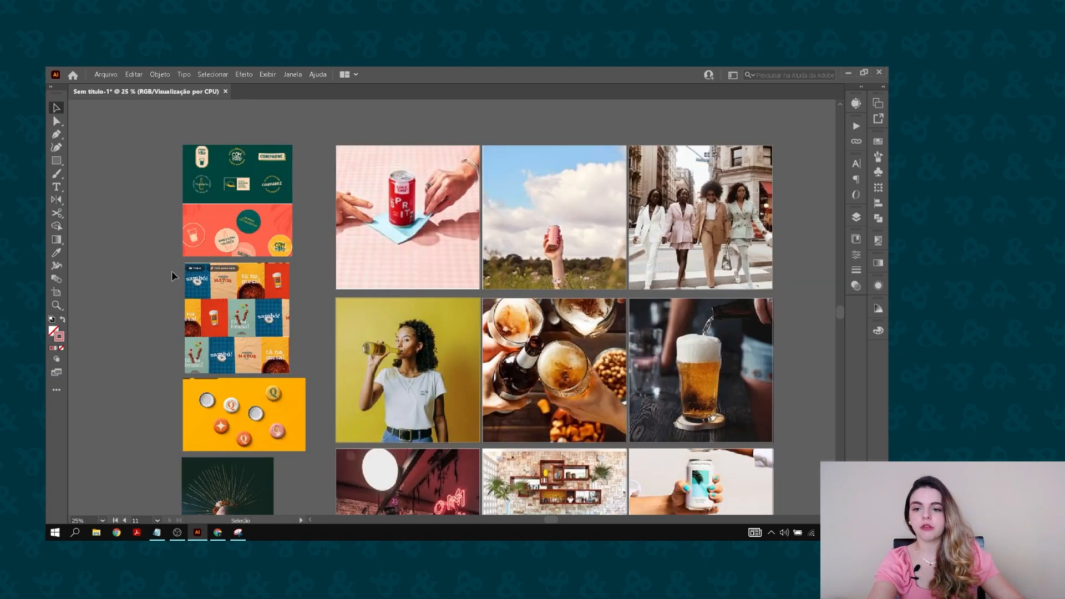
{"action": "left_click_drag", "start_coordinate": [172, 269], "coordinate": [210, 209]}
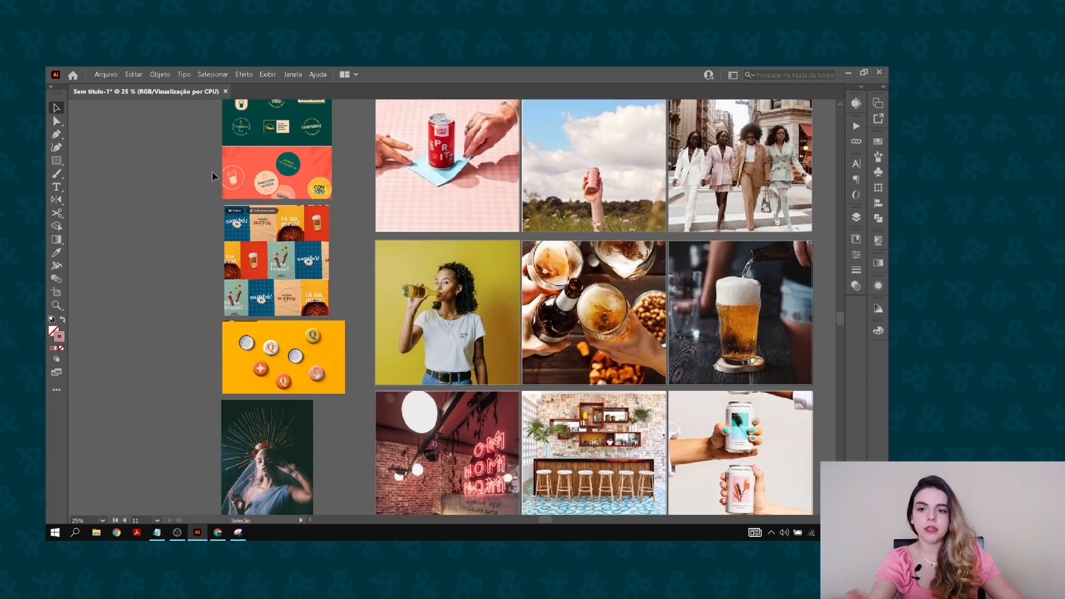
{"action": "left_click_drag", "start_coordinate": [178, 210], "coordinate": [205, 273]}
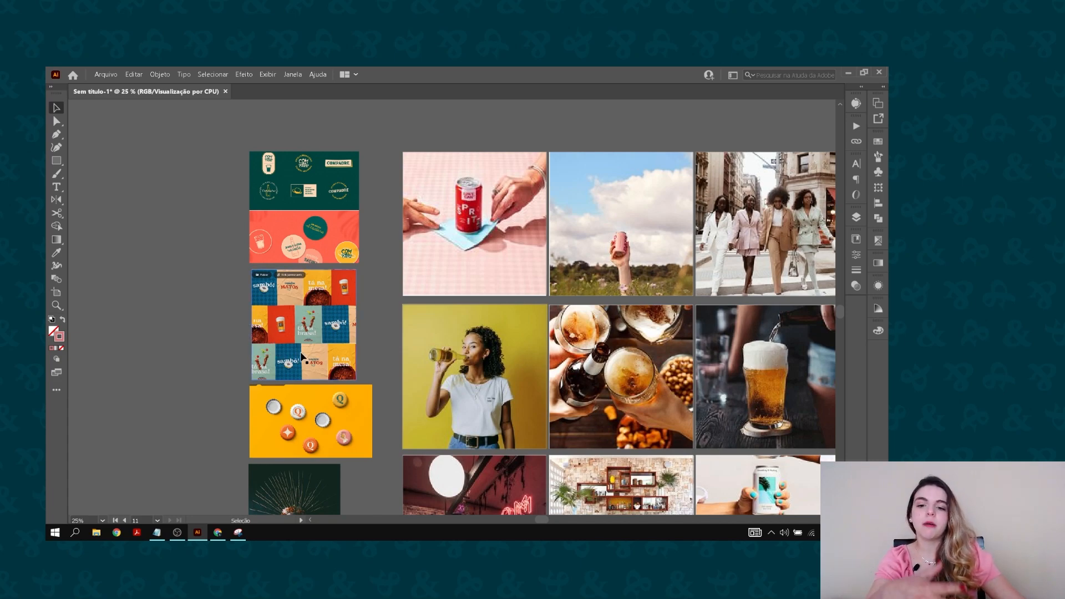
{"action": "scroll", "coordinate": [388, 295], "scroll_direction": "down", "scroll_amount": 1}
{"action": "left_click_drag", "start_coordinate": [591, 317], "coordinate": [454, 285]}
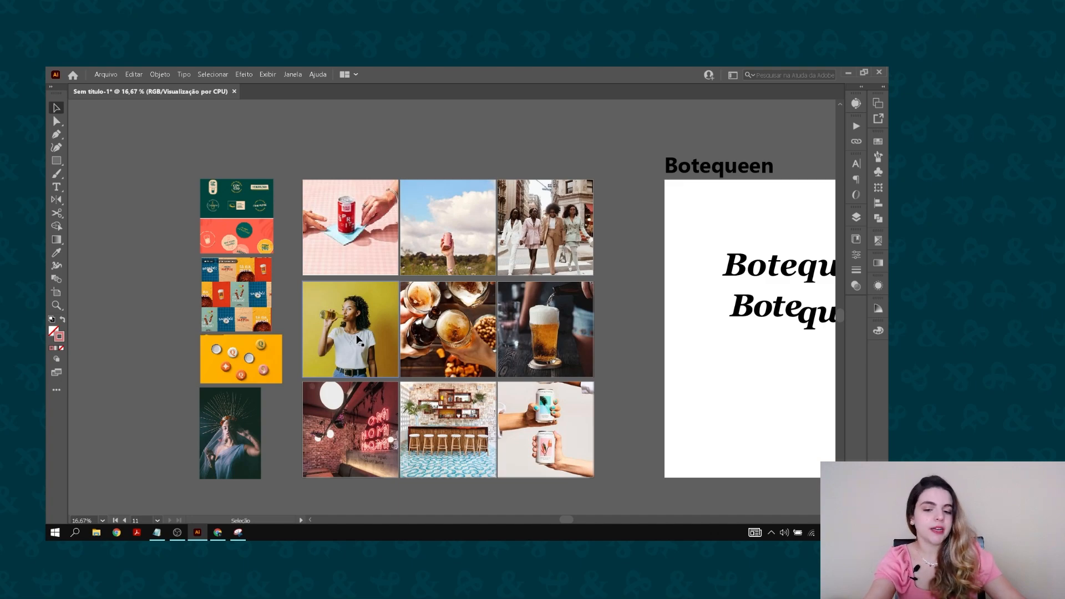
{"action": "left_click_drag", "start_coordinate": [639, 288], "coordinate": [344, 275]}
{"action": "left_click_drag", "start_coordinate": [571, 308], "coordinate": [184, 264]}
{"action": "scroll", "coordinate": [577, 229], "scroll_direction": "up", "scroll_amount": 1}
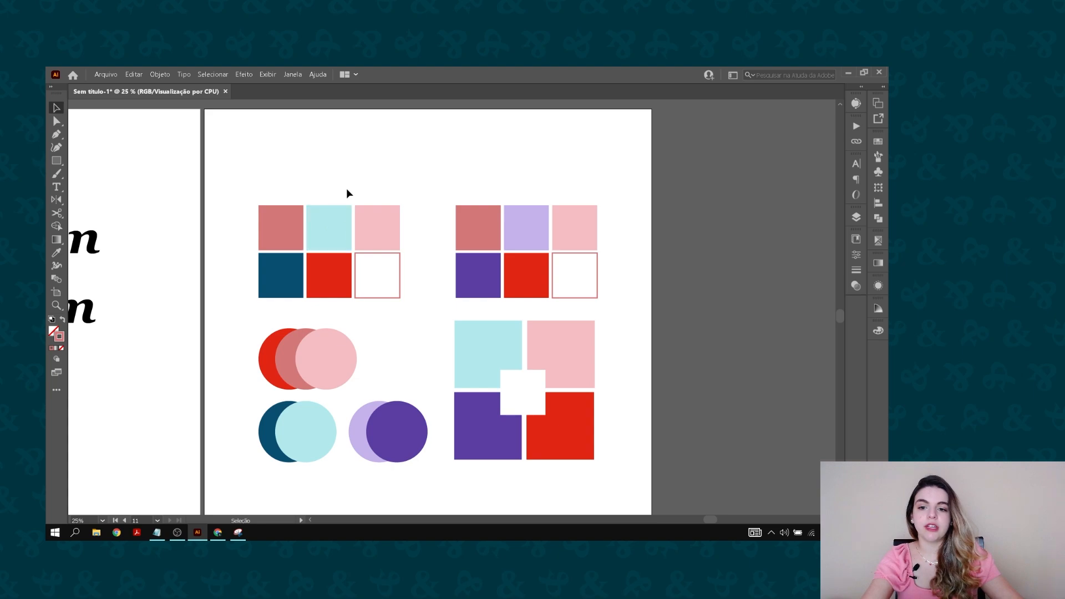
Compare the palette grids, circles and four-square block with the moodboard images and with each other.
{"action": "scroll", "coordinate": [359, 177], "scroll_direction": "down", "scroll_amount": 1}
{"action": "key", "text": "space"}
{"action": "left_click_drag", "start_coordinate": [314, 190], "coordinate": [706, 207]}
{"action": "left_click_drag", "start_coordinate": [303, 209], "coordinate": [528, 193]}
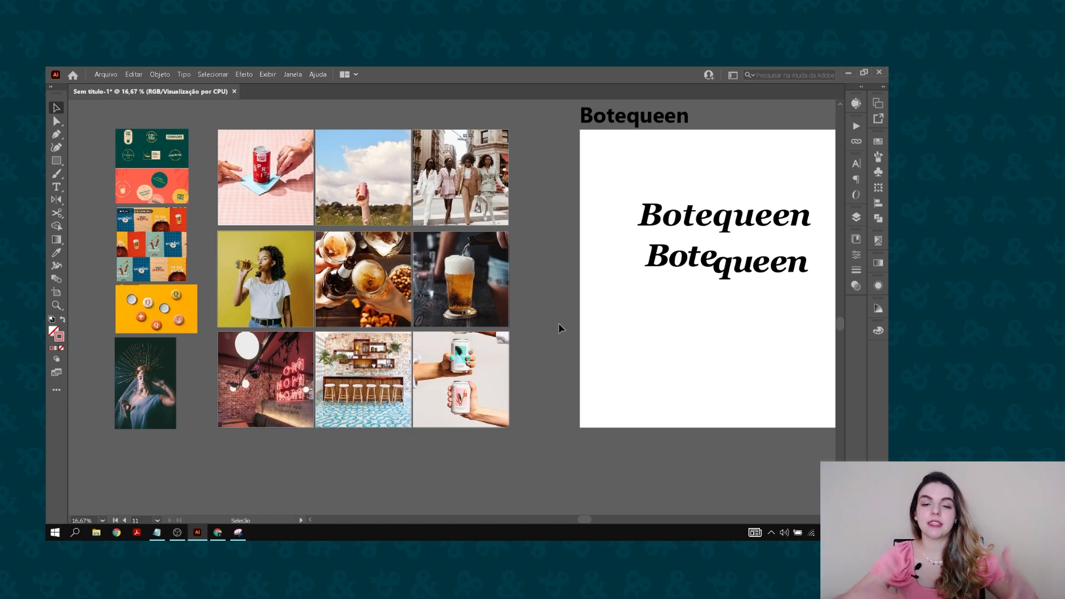
{"action": "left_click_drag", "start_coordinate": [623, 273], "coordinate": [359, 291]}
{"action": "left_click_drag", "start_coordinate": [494, 272], "coordinate": [275, 243]}
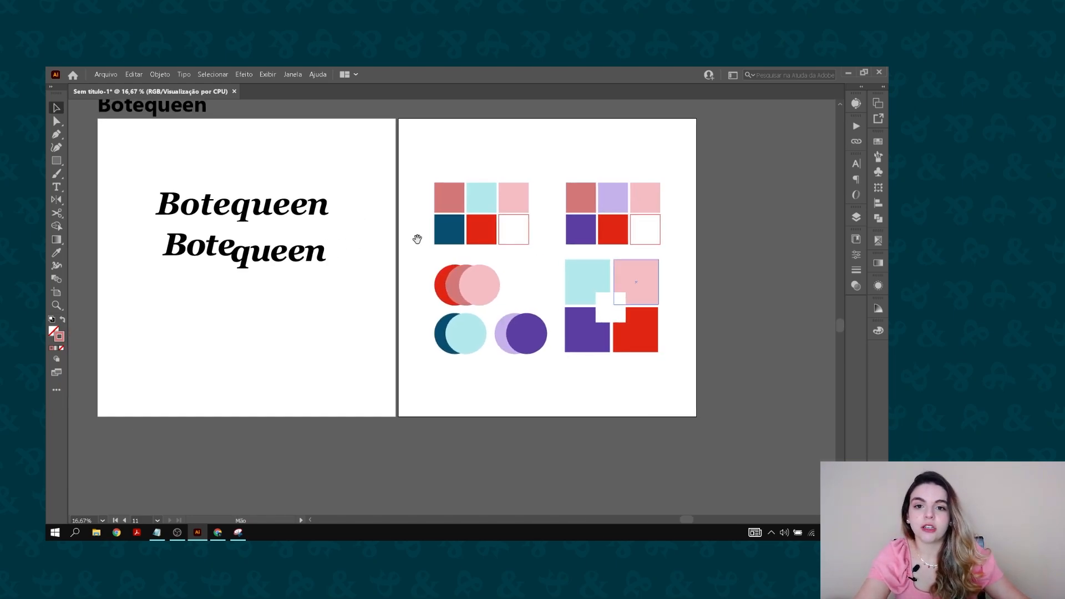
{"action": "left_click_drag", "start_coordinate": [417, 239], "coordinate": [324, 256]}
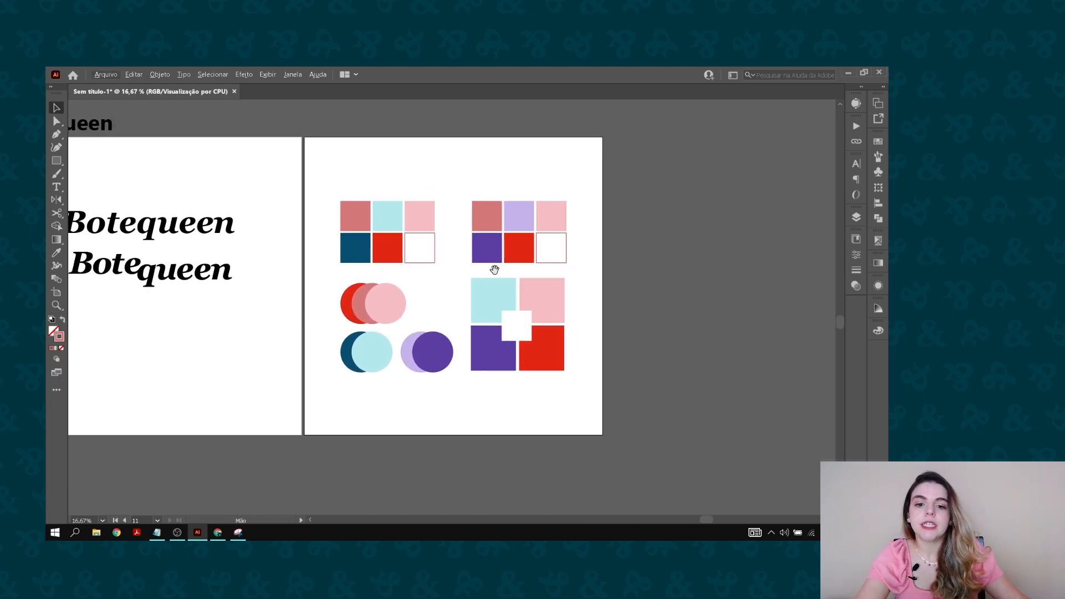
{"action": "left_click_drag", "start_coordinate": [496, 270], "coordinate": [449, 263]}
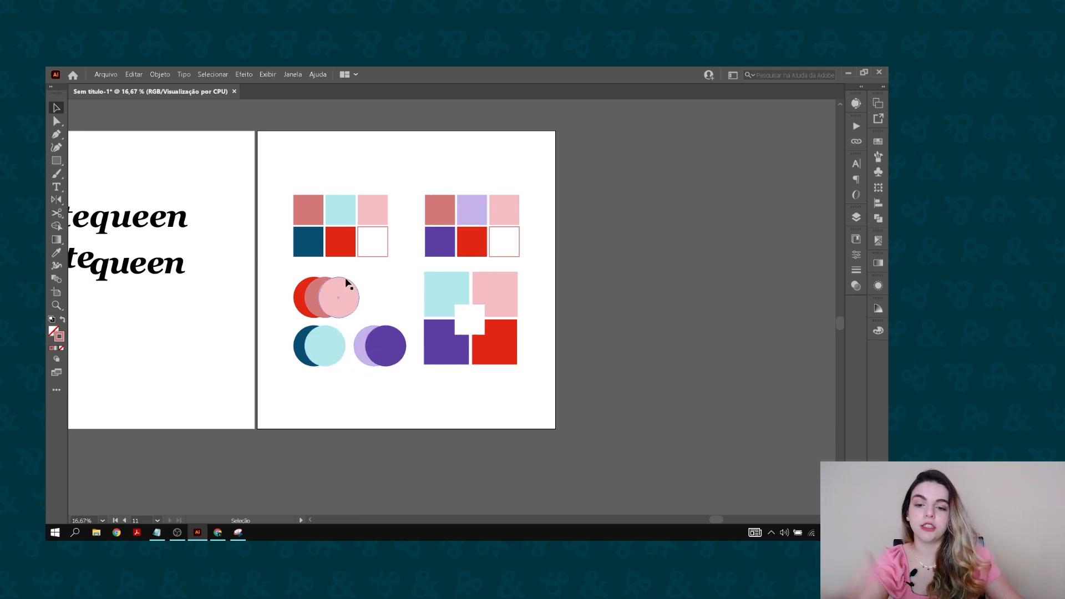
{"action": "scroll", "coordinate": [375, 226], "scroll_direction": "up", "scroll_amount": 1}
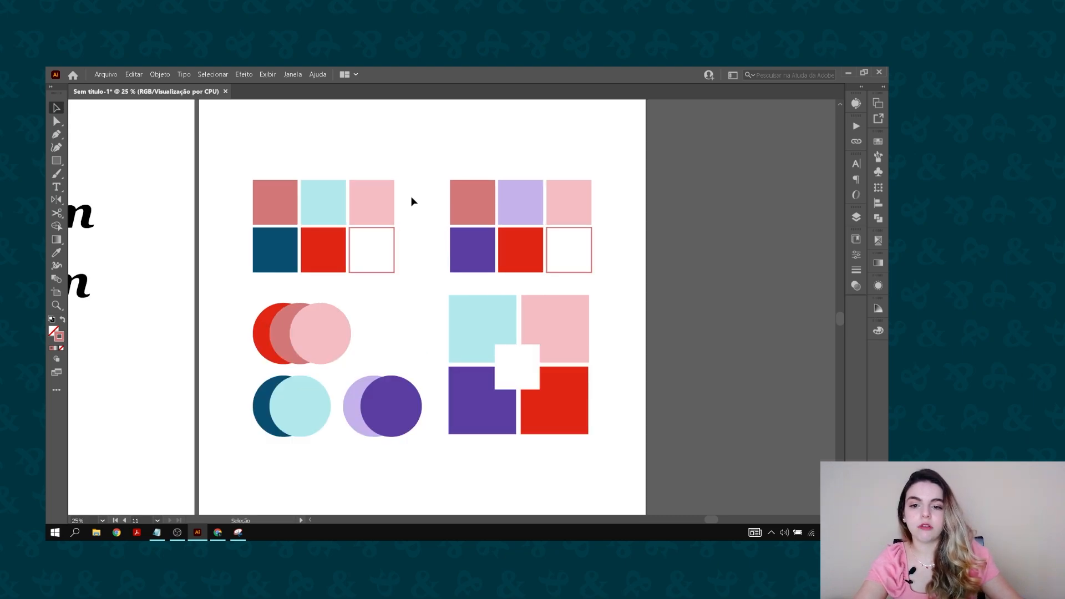
{"action": "left_click_drag", "start_coordinate": [412, 187], "coordinate": [394, 174]}
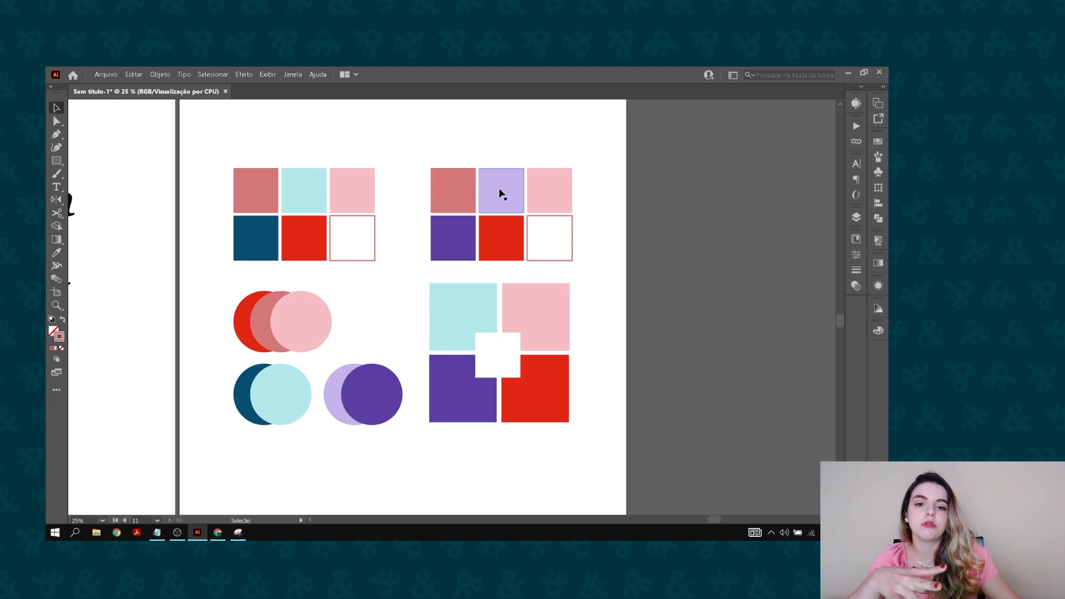
{"action": "left_click_drag", "start_coordinate": [594, 439], "coordinate": [423, 273]}
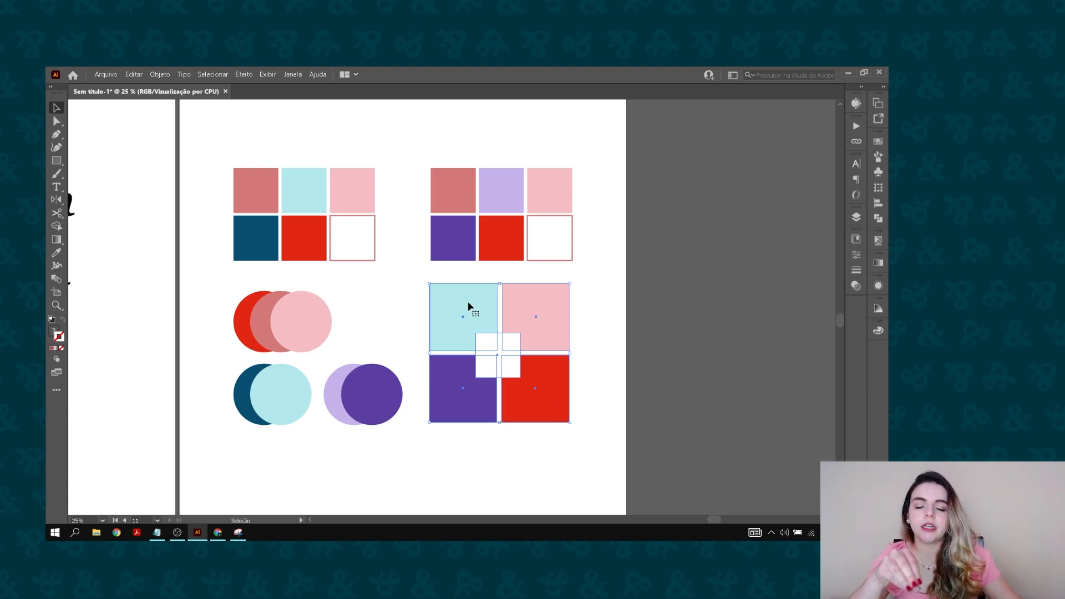
{"action": "left_click", "coordinate": [469, 441]}
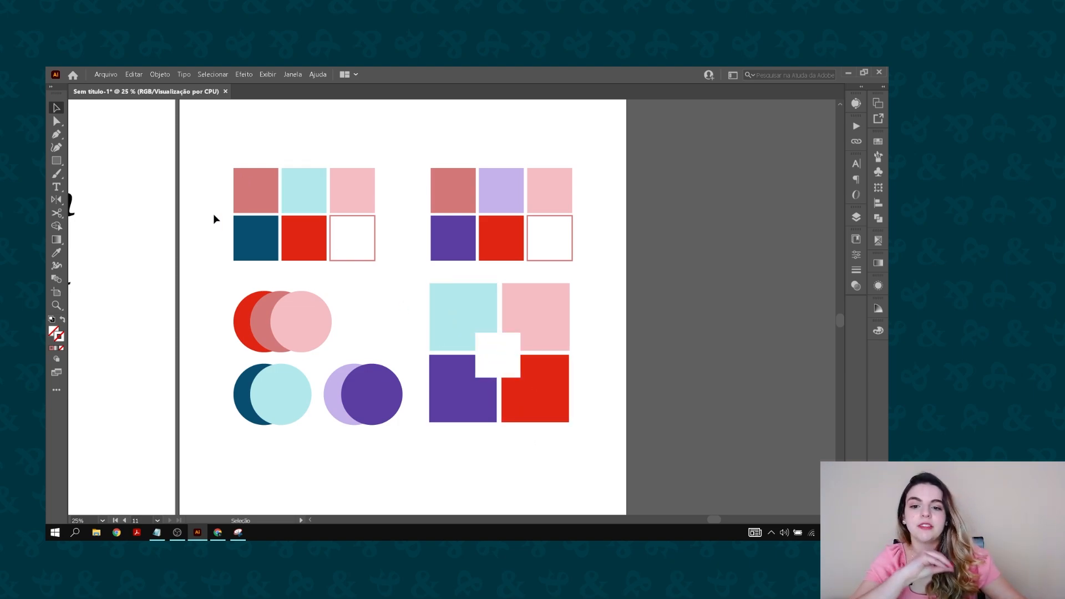
Draw a rectangle around the four-square colour block, ready for sampling a fill with the Eyedropper.
{"action": "left_click", "coordinate": [56, 160]}
{"action": "left_click_drag", "start_coordinate": [417, 274], "coordinate": [578, 430]}
{"action": "key", "text": "i"}
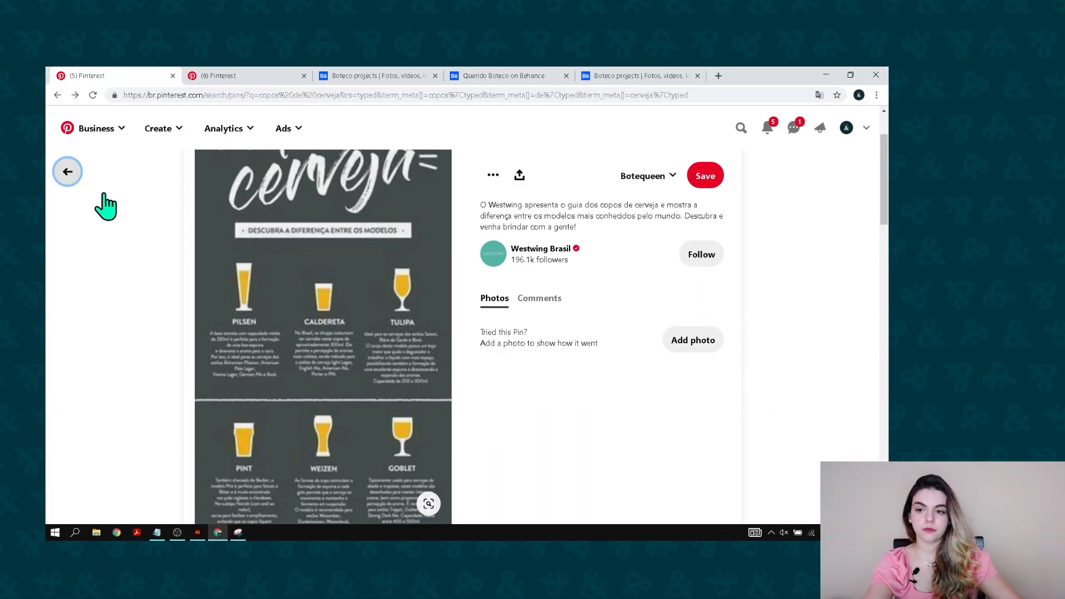
Switch to the Pinterest results for "copos de cerveja", open a beer-glass pin, save its image and add the pin to the Botequeen board.
{"action": "left_click", "coordinate": [100, 192]}
{"action": "scroll", "coordinate": [568, 353], "scroll_direction": "down", "scroll_amount": 3}
{"action": "scroll", "coordinate": [568, 353], "scroll_direction": "down", "scroll_amount": 5}
{"action": "left_click", "coordinate": [604, 414]}
{"action": "right_click", "coordinate": [368, 326]}
{"action": "left_click", "coordinate": [402, 387]}
{"action": "left_click", "coordinate": [699, 175]}
Save another beer reference image from the Pinterest pins to the computer.
{"action": "scroll", "coordinate": [114, 285], "scroll_direction": "down", "scroll_amount": 12}
{"action": "right_click", "coordinate": [787, 316]}
{"action": "left_click", "coordinate": [763, 411]}
{"action": "key", "text": "Return"}
{"action": "left_click", "coordinate": [847, 215]}
Browse the beer-glass pins and pick further references for the Botequeen board.
{"action": "scroll", "coordinate": [604, 333], "scroll_direction": "down", "scroll_amount": 6}
{"action": "left_click", "coordinate": [368, 190]}
{"action": "left_click", "coordinate": [431, 190]}
{"action": "scroll", "coordinate": [599, 389], "scroll_direction": "up", "scroll_amount": 2}
{"action": "scroll", "coordinate": [600, 396], "scroll_direction": "down", "scroll_amount": 9}
{"action": "scroll", "coordinate": [601, 399], "scroll_direction": "up", "scroll_amount": 5}
{"action": "scroll", "coordinate": [276, 388], "scroll_direction": "down", "scroll_amount": 12}
{"action": "scroll", "coordinate": [421, 248], "scroll_direction": "up", "scroll_amount": 1}
{"action": "left_click", "coordinate": [430, 223]}
Go through the related pins and save photos of people holding beer glasses to the Botequeen board.
{"action": "scroll", "coordinate": [464, 375], "scroll_direction": "down", "scroll_amount": 15}
{"action": "scroll", "coordinate": [461, 310], "scroll_direction": "up", "scroll_amount": 3}
{"action": "left_click", "coordinate": [499, 316]}
{"action": "scroll", "coordinate": [190, 268], "scroll_direction": "down", "scroll_amount": 8}
{"action": "left_click", "coordinate": [499, 179]}
{"action": "left_click", "coordinate": [567, 178]}
{"action": "scroll", "coordinate": [512, 277], "scroll_direction": "up", "scroll_amount": 3}
{"action": "scroll", "coordinate": [509, 355], "scroll_direction": "down", "scroll_amount": 10}
{"action": "left_click", "coordinate": [804, 303]}
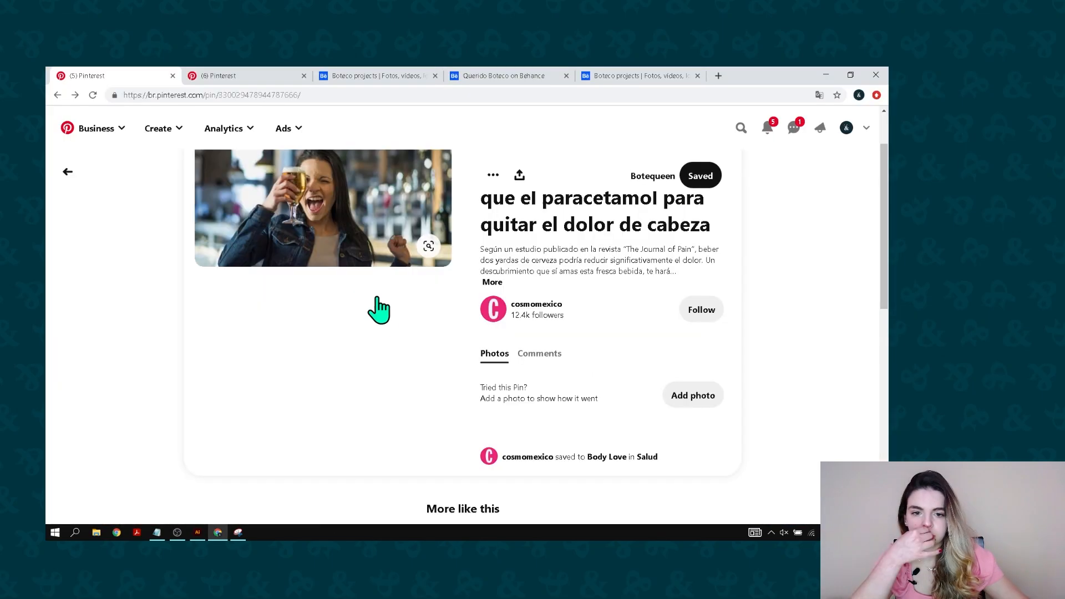
{"action": "scroll", "coordinate": [190, 316], "scroll_direction": "down", "scroll_amount": 5}
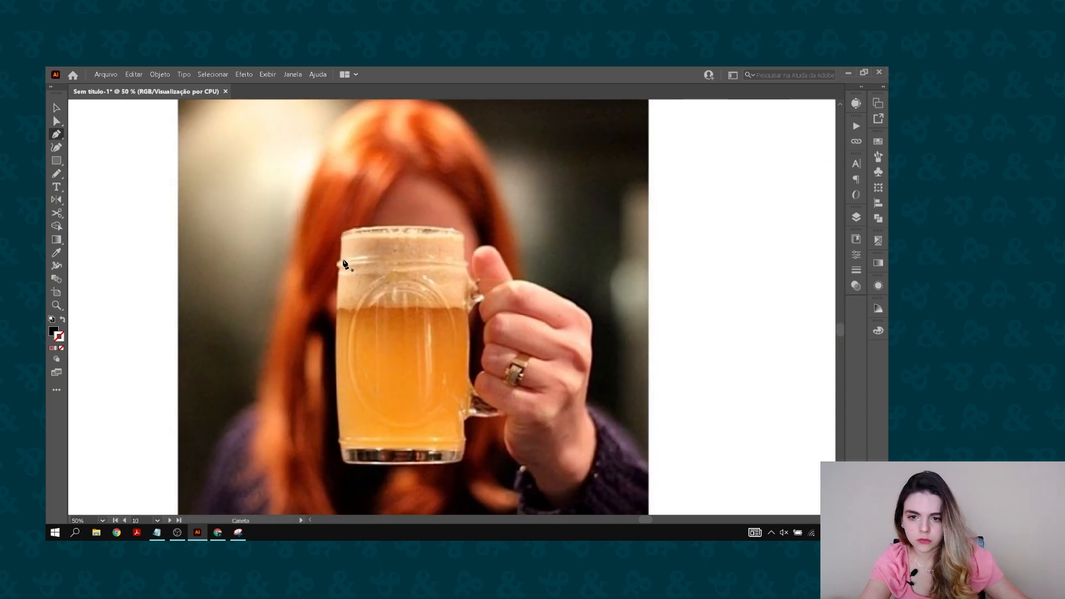
In Illustrator, try to trace the beer mug's outline and handle over the photo with the Pen tool, using a stroke without fill.
{"action": "left_click", "coordinate": [340, 259]}
{"action": "left_click", "coordinate": [339, 239]}
{"action": "left_click_drag", "start_coordinate": [346, 231], "coordinate": [356, 228]}
{"action": "left_click_drag", "start_coordinate": [457, 230], "coordinate": [463, 232]}
{"action": "left_click", "coordinate": [465, 242]}
{"action": "key", "text": "shift+x"}
{"action": "left_click", "coordinate": [464, 261]}
{"action": "left_click", "coordinate": [466, 282]}
{"action": "left_click_drag", "start_coordinate": [521, 316], "coordinate": [523, 333]}
{"action": "left_click", "coordinate": [520, 375]}
{"action": "left_click_drag", "start_coordinate": [491, 417], "coordinate": [480, 418]}
{"action": "left_click", "coordinate": [469, 414]}
{"action": "left_click", "coordinate": [464, 426]}
{"action": "left_click", "coordinate": [463, 460]}
{"action": "left_click", "coordinate": [404, 464]}
{"action": "left_click_drag", "start_coordinate": [340, 450], "coordinate": [341, 433]}
{"action": "left_click_drag", "start_coordinate": [487, 304], "coordinate": [499, 311]}
{"action": "left_click_drag", "start_coordinate": [507, 342], "coordinate": [507, 354]}
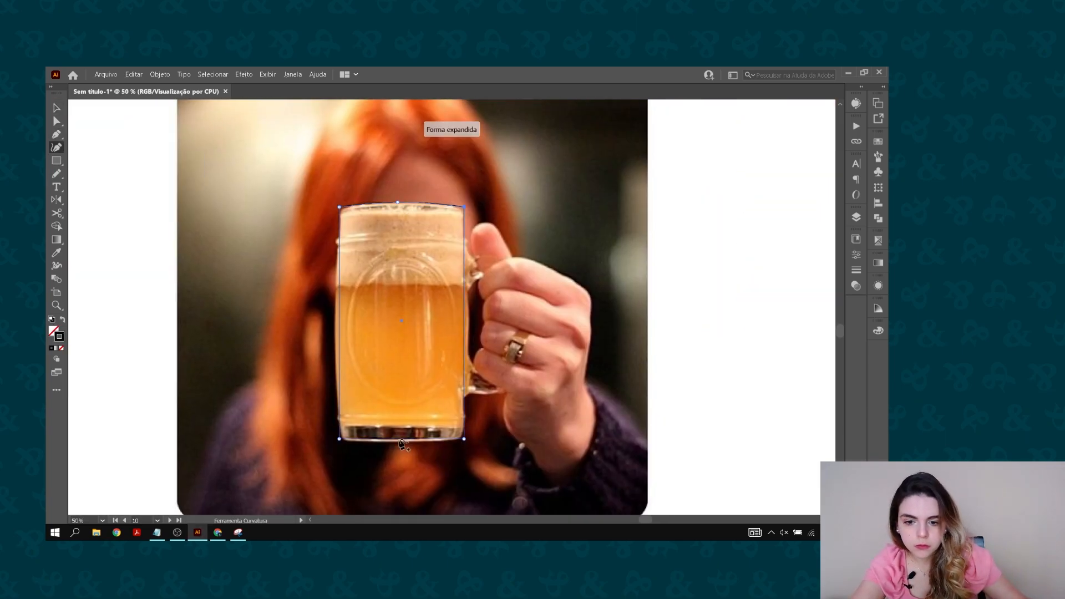
Curve the bottom and both sides of the mug body outline with the Curvature tool to follow the glass in the photo.
{"action": "left_click", "coordinate": [400, 441]}
{"action": "left_click_drag", "start_coordinate": [339, 327], "coordinate": [336, 328]}
{"action": "left_click_drag", "start_coordinate": [464, 333], "coordinate": [468, 332]}
Draw an outer and a smaller inner ellipse over the mug's side to form the handle.
{"action": "left_click", "coordinate": [56, 160]}
{"action": "left_click", "coordinate": [89, 176]}
{"action": "left_click_drag", "start_coordinate": [431, 396], "coordinate": [540, 258]}
{"action": "left_click_drag", "start_coordinate": [472, 348], "coordinate": [509, 308]}
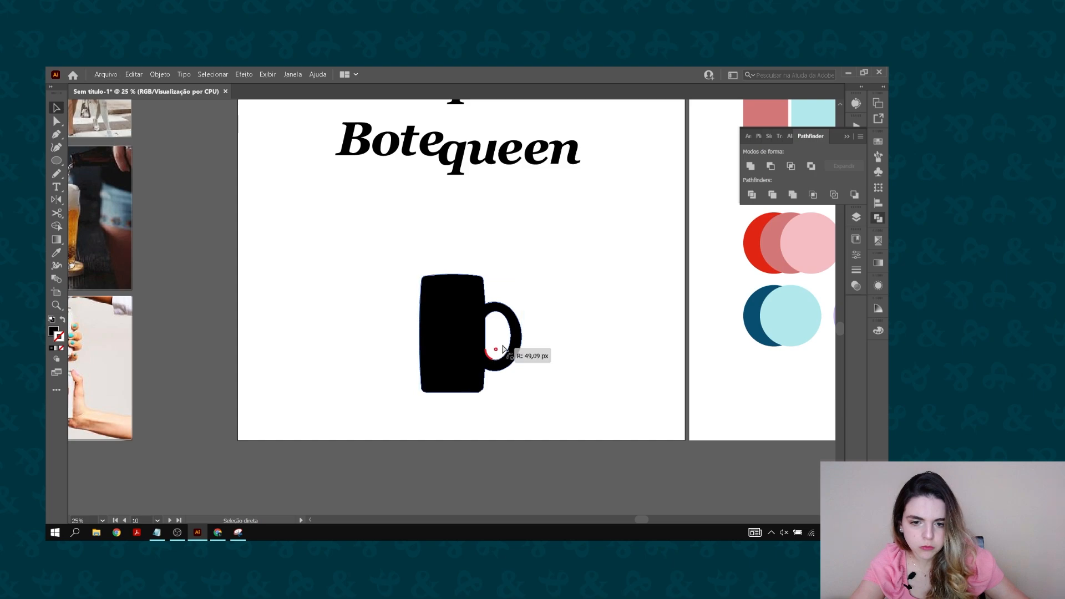
Move the combined mug silhouette below the duplicated wordmark and swap its black fill for a thin black outline.
{"action": "left_click_drag", "start_coordinate": [377, 250], "coordinate": [361, 274]}
{"action": "left_click", "coordinate": [446, 385]}
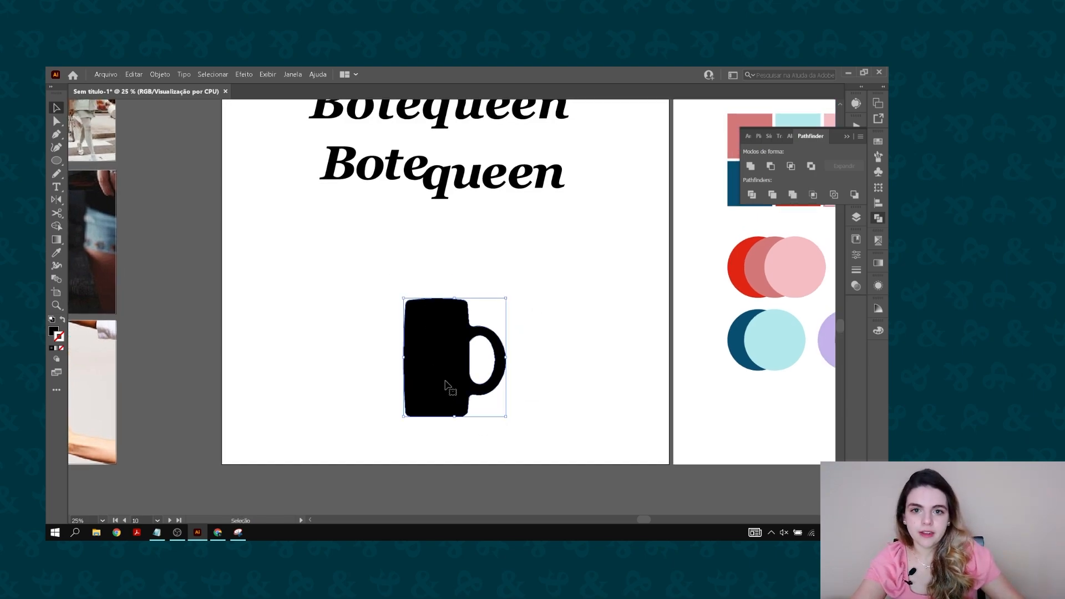
{"action": "left_click_drag", "start_coordinate": [304, 297], "coordinate": [329, 379]}
{"action": "left_click_drag", "start_coordinate": [479, 437], "coordinate": [399, 351]}
{"action": "left_click_drag", "start_coordinate": [303, 326], "coordinate": [332, 318]}
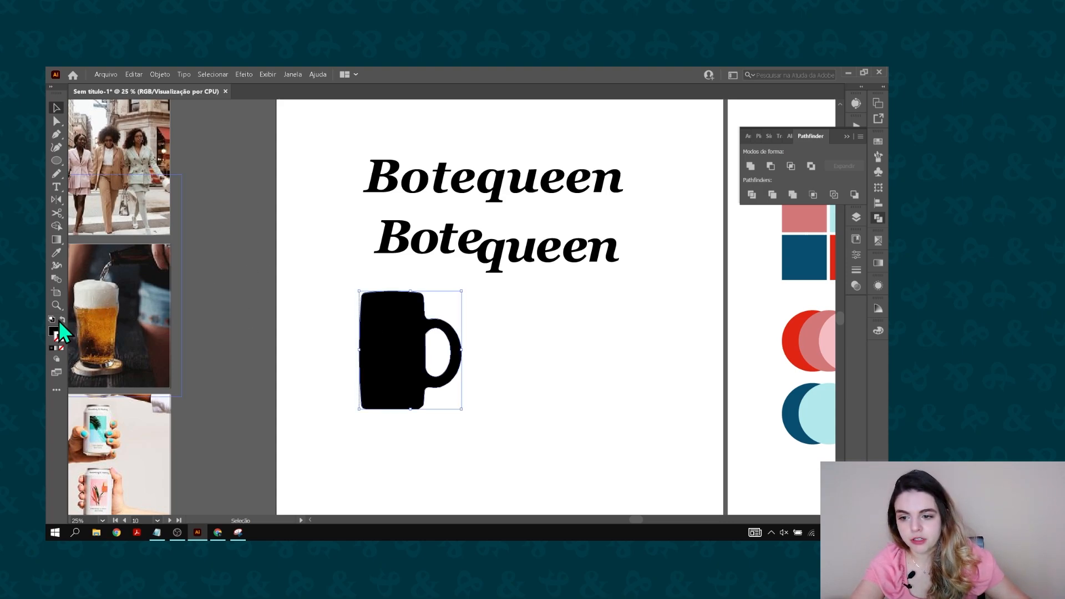
{"action": "left_click", "coordinate": [337, 322]}
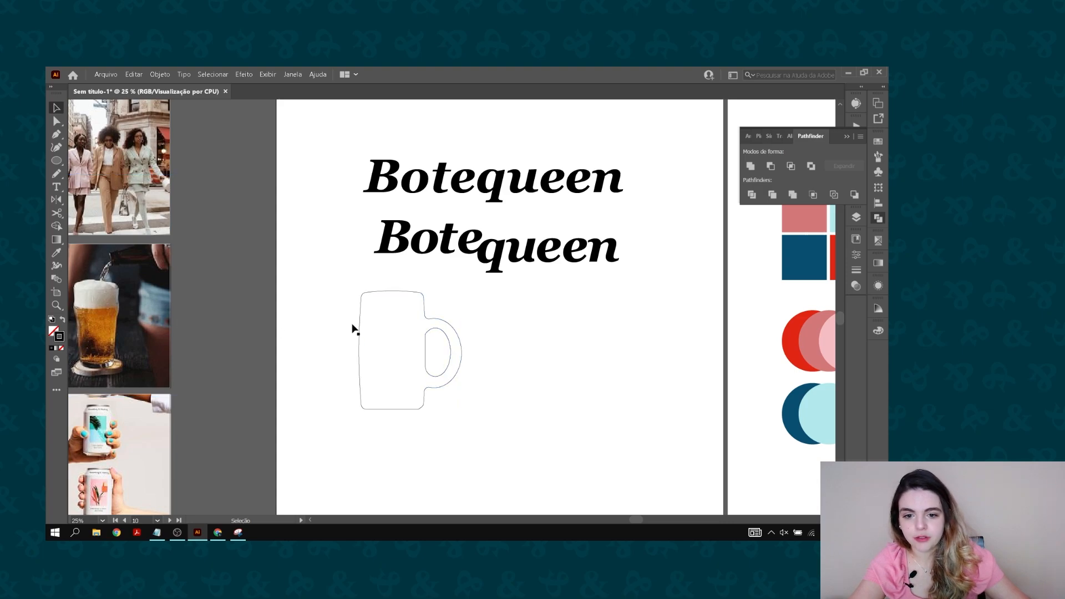
Round the inner corners of the mug's handle opening by about 31 px, select the whole outline and put the Pathfinder options away.
{"action": "key", "text": "ctrl+plus"}
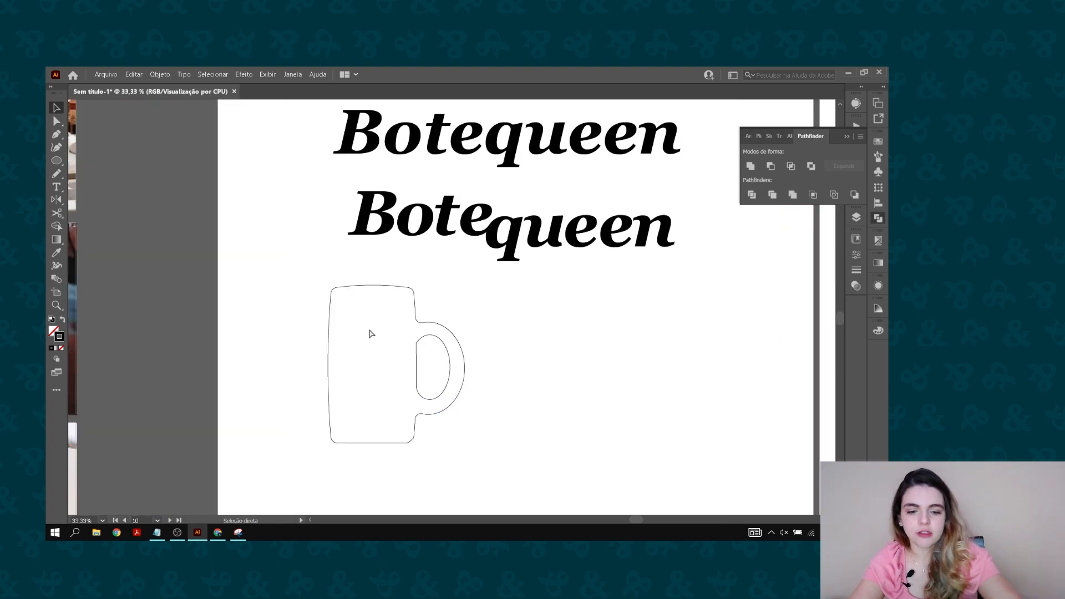
{"action": "key", "text": "ctrl+plus"}
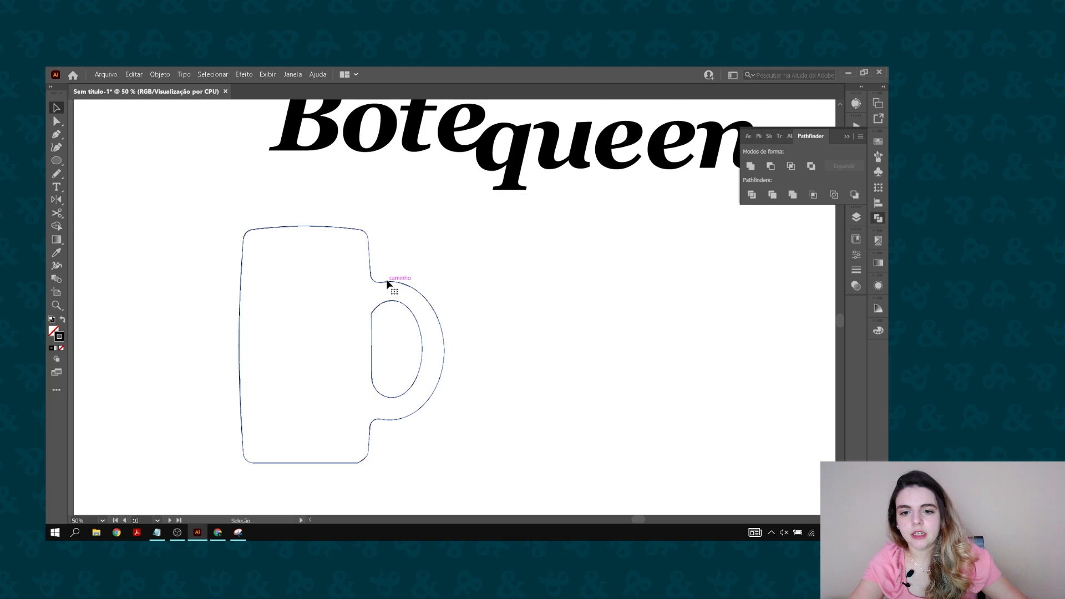
{"action": "left_click", "coordinate": [460, 246]}
{"action": "left_click_drag", "start_coordinate": [208, 313], "coordinate": [206, 294]}
{"action": "left_click", "coordinate": [125, 205]}
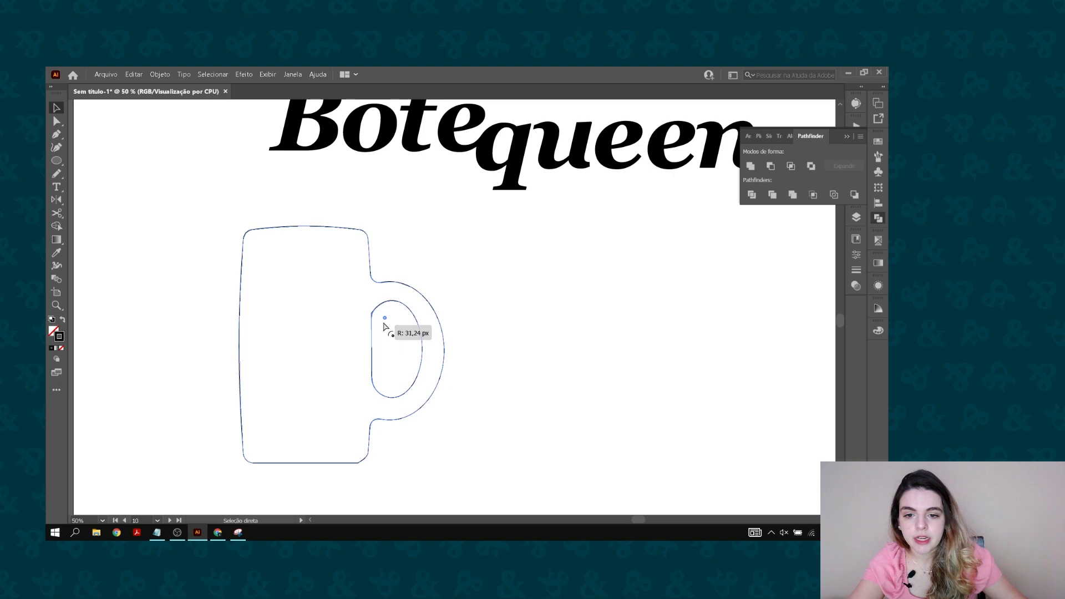
{"action": "left_click_drag", "start_coordinate": [537, 303], "coordinate": [537, 301]}
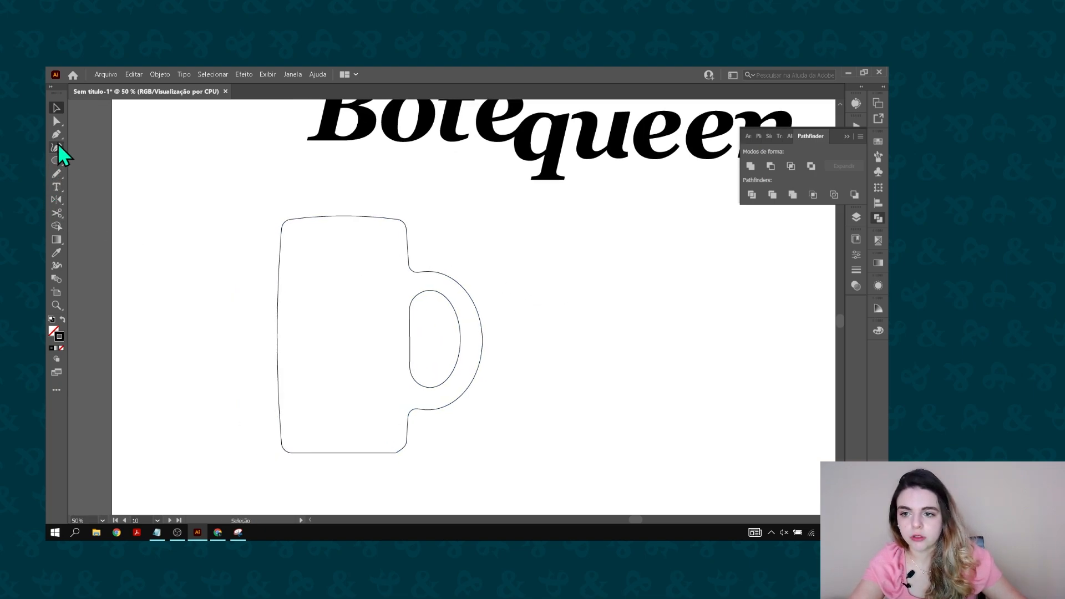
{"action": "left_click_drag", "start_coordinate": [487, 454], "coordinate": [489, 455]}
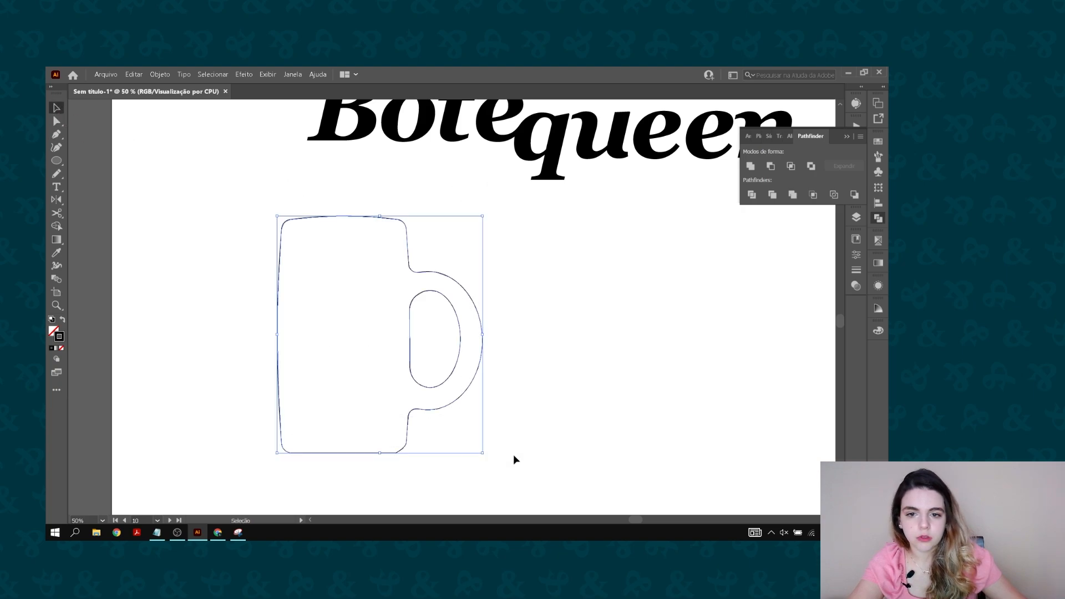
{"action": "left_click", "coordinate": [848, 136]}
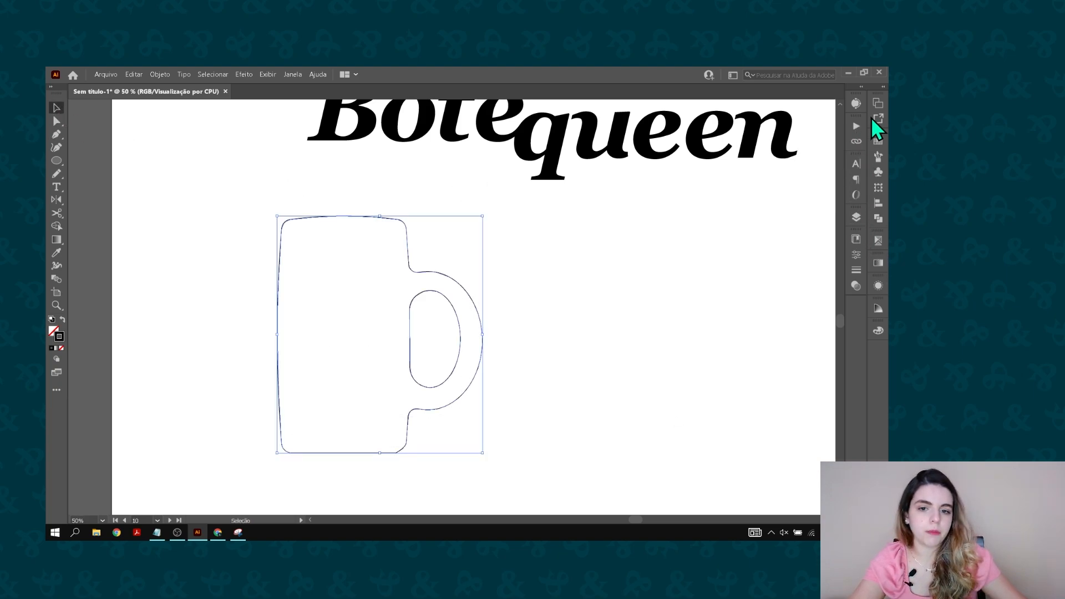
Set the stroke of the whole mug outline to 5 pt.
{"action": "left_click", "coordinate": [856, 254]}
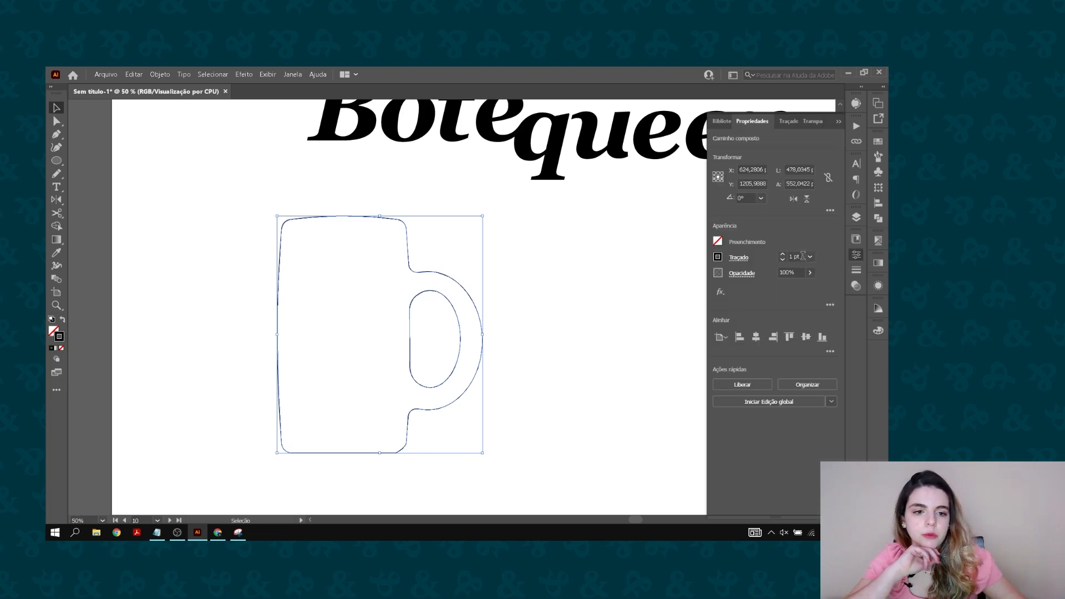
{"action": "left_click", "coordinate": [783, 256]}
{"action": "left_click", "coordinate": [782, 256]}
{"action": "left_click", "coordinate": [782, 255]}
{"action": "left_click", "coordinate": [782, 256]}
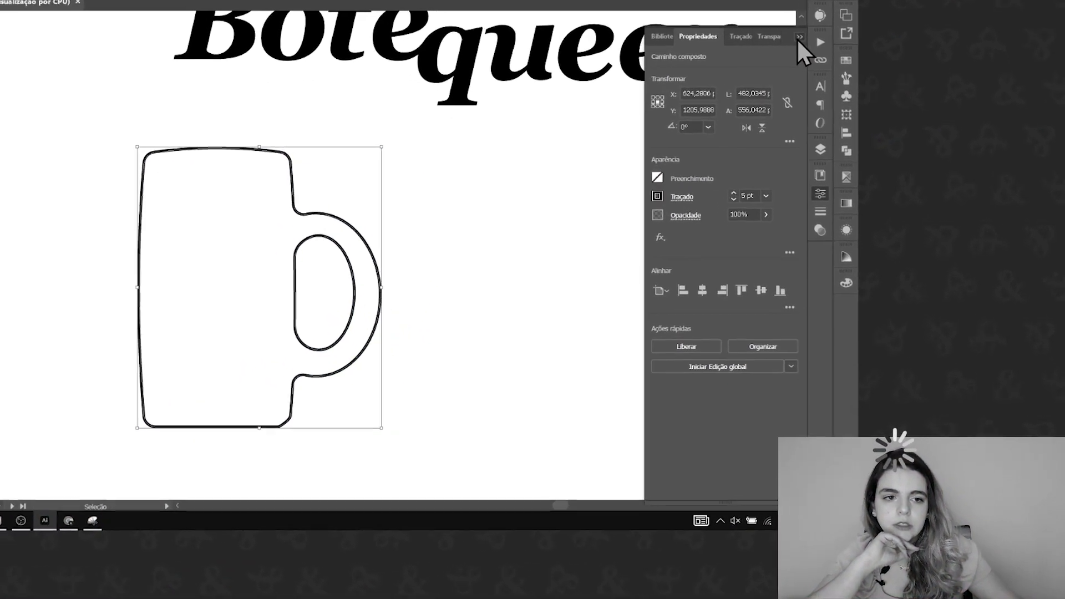
{"action": "left_click", "coordinate": [839, 121]}
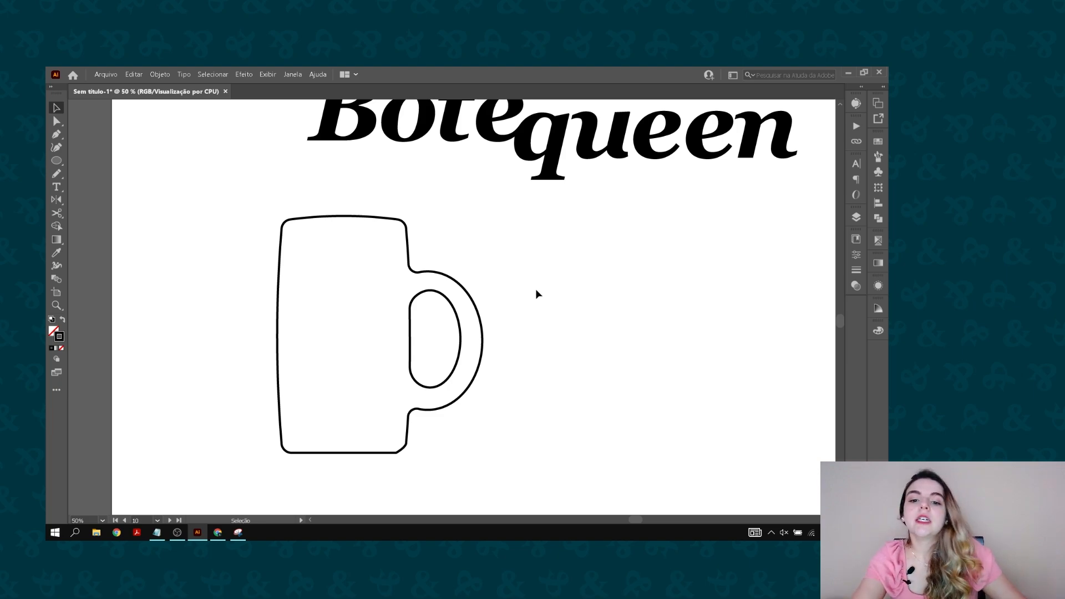
Remove the rounding from the outer corners where the handle's upper and lower ends meet the mug body.
{"action": "left_click", "coordinate": [423, 413]}
{"action": "key", "text": "a"}
{"action": "left_click_drag", "start_coordinate": [415, 410], "coordinate": [409, 406]}
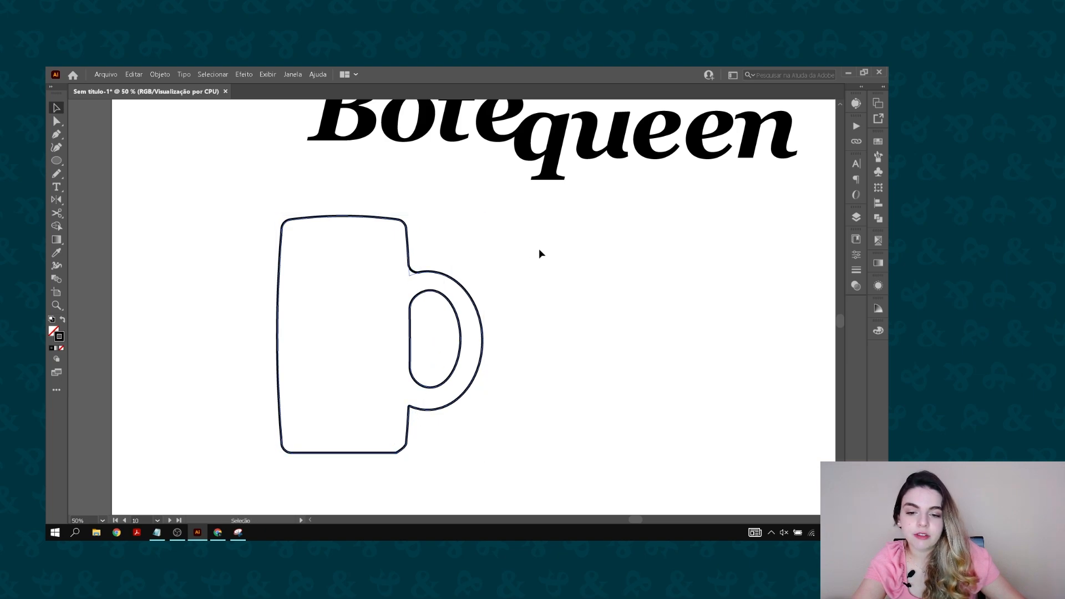
{"action": "key", "text": "a"}
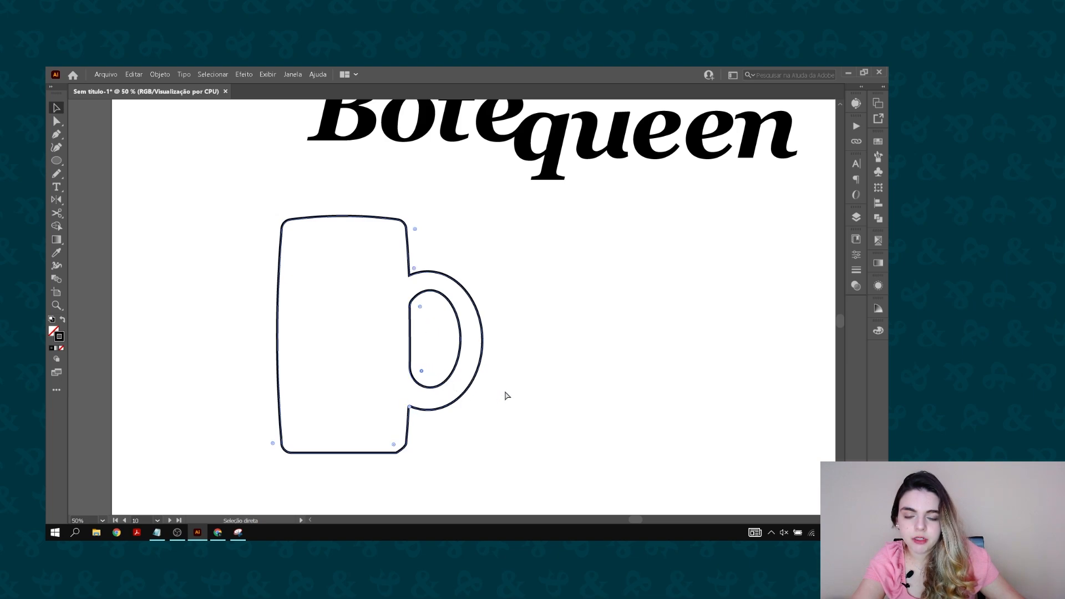
Trace the wooden barrel in the garden photo with the Pencil tool as a thin outline with hoops and stave lines.
{"action": "scroll", "coordinate": [507, 264], "scroll_direction": "up", "scroll_amount": 3}
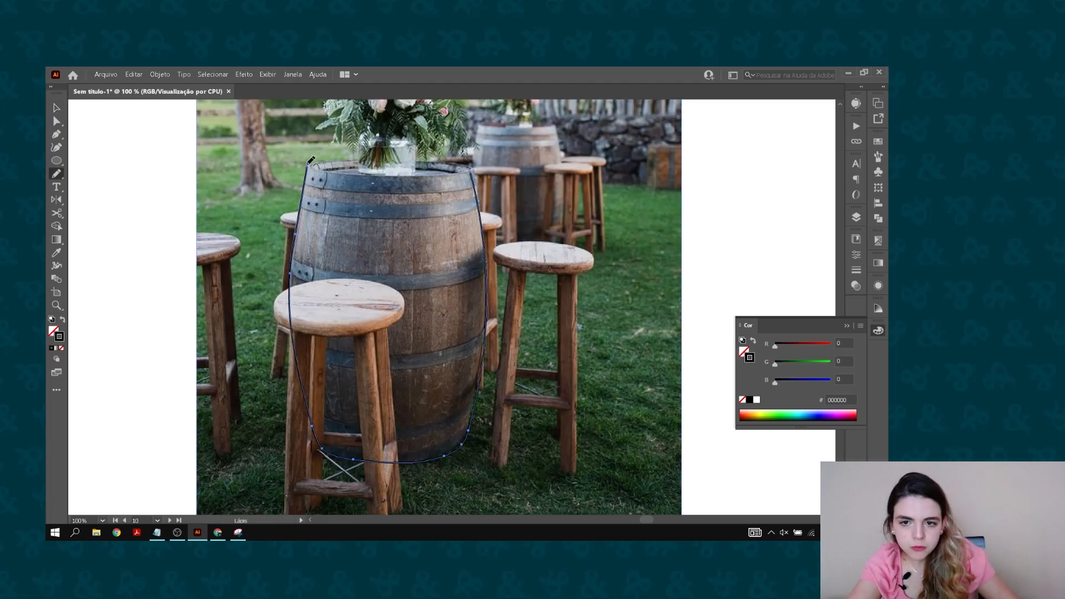
{"action": "left_click_drag", "start_coordinate": [424, 245], "coordinate": [420, 248]}
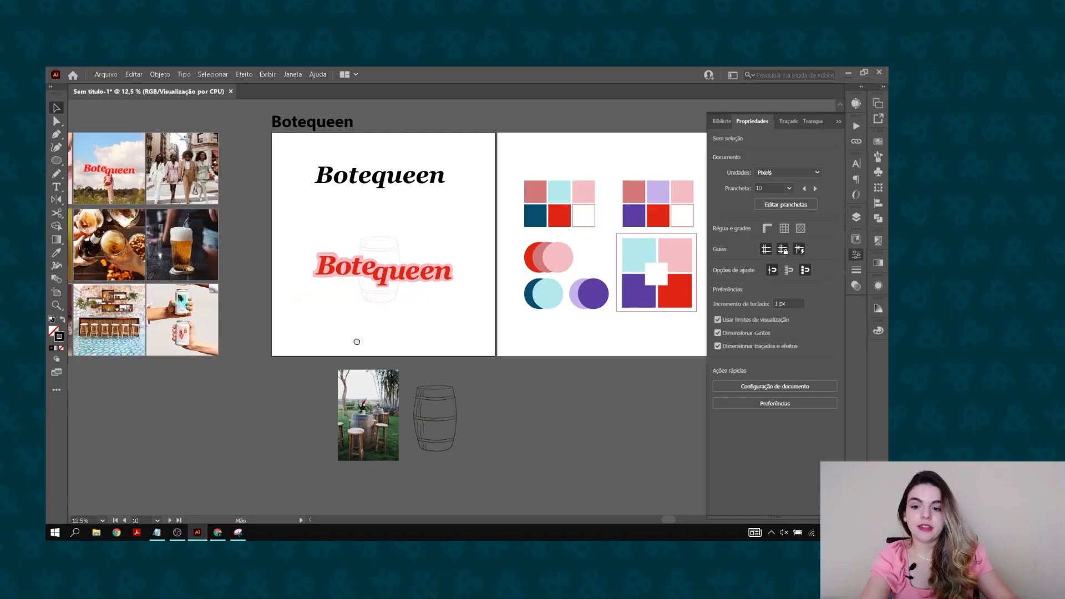
Review the mood board, the barrel reference photo and the finished barrel drawing below the wordmark artboard.
{"action": "left_click_drag", "start_coordinate": [356, 340], "coordinate": [372, 326]}
{"action": "left_click_drag", "start_coordinate": [226, 251], "coordinate": [344, 293]}
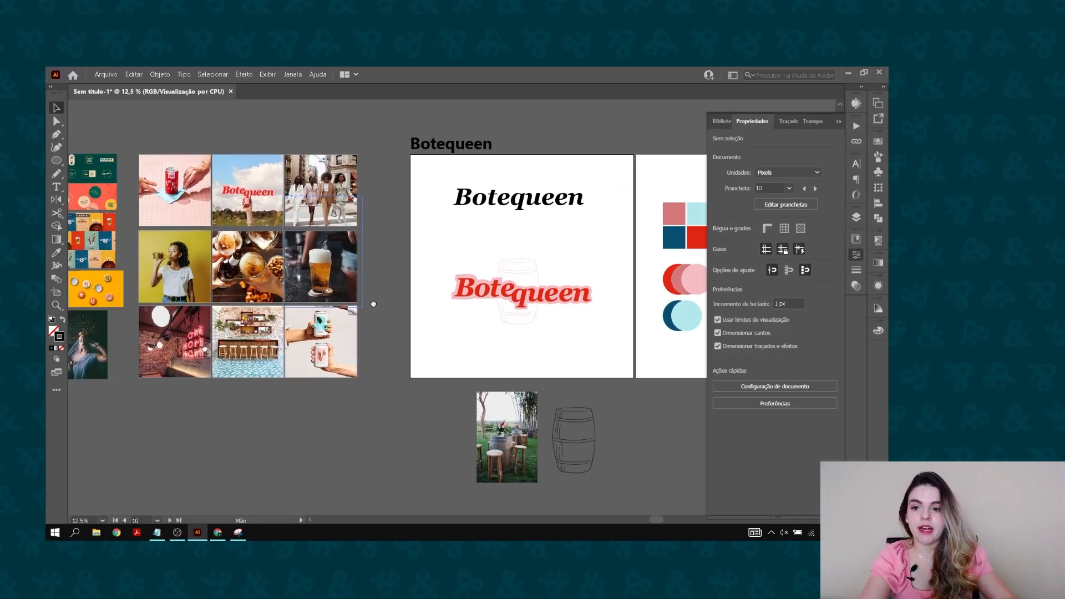
{"action": "left_click_drag", "start_coordinate": [237, 222], "coordinate": [270, 231]}
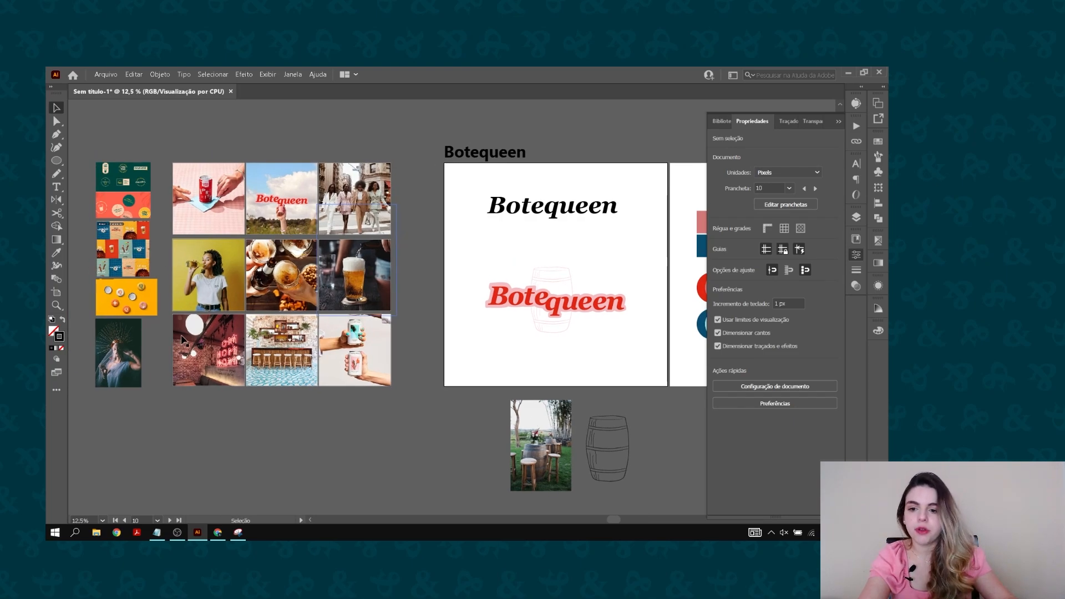
{"action": "left_click_drag", "start_coordinate": [405, 356], "coordinate": [264, 288]}
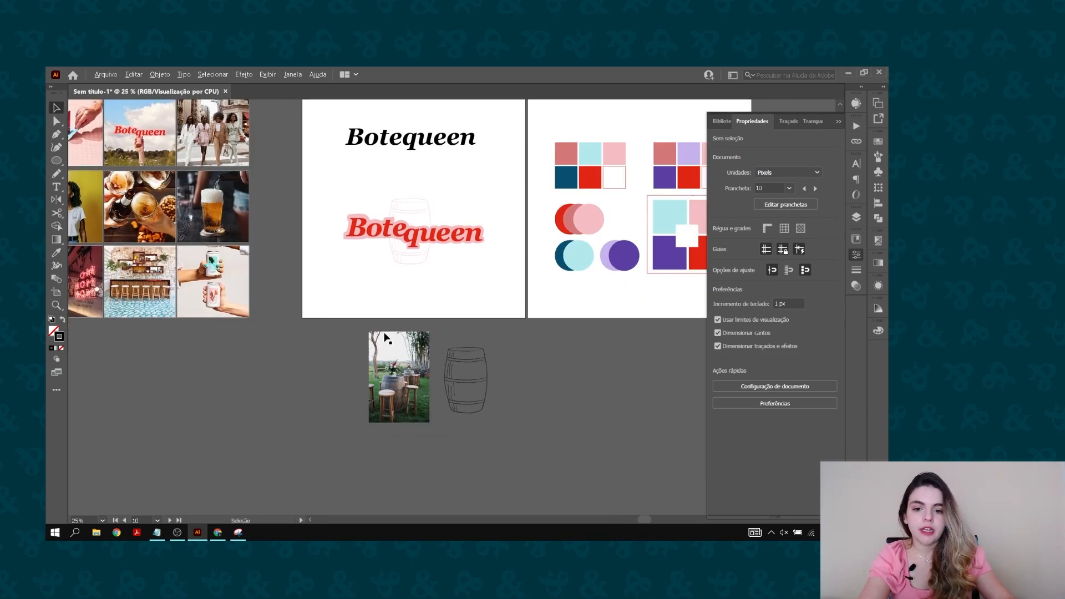
{"action": "scroll", "coordinate": [383, 332], "scroll_direction": "up", "scroll_amount": 2}
{"action": "left_click_drag", "start_coordinate": [496, 351], "coordinate": [450, 310]}
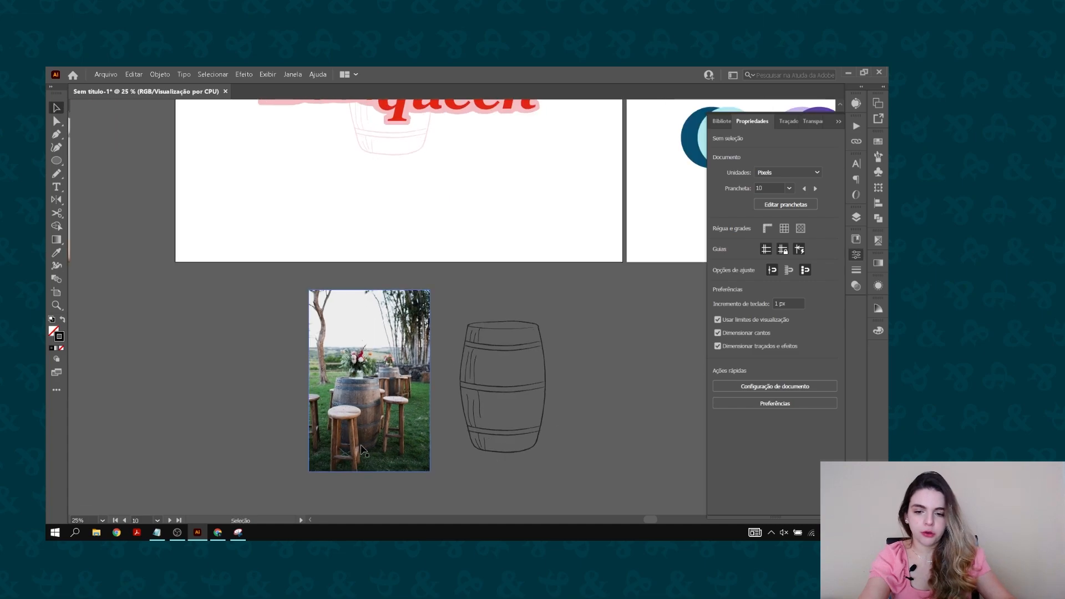
{"action": "scroll", "coordinate": [356, 376], "scroll_direction": "up", "scroll_amount": 1}
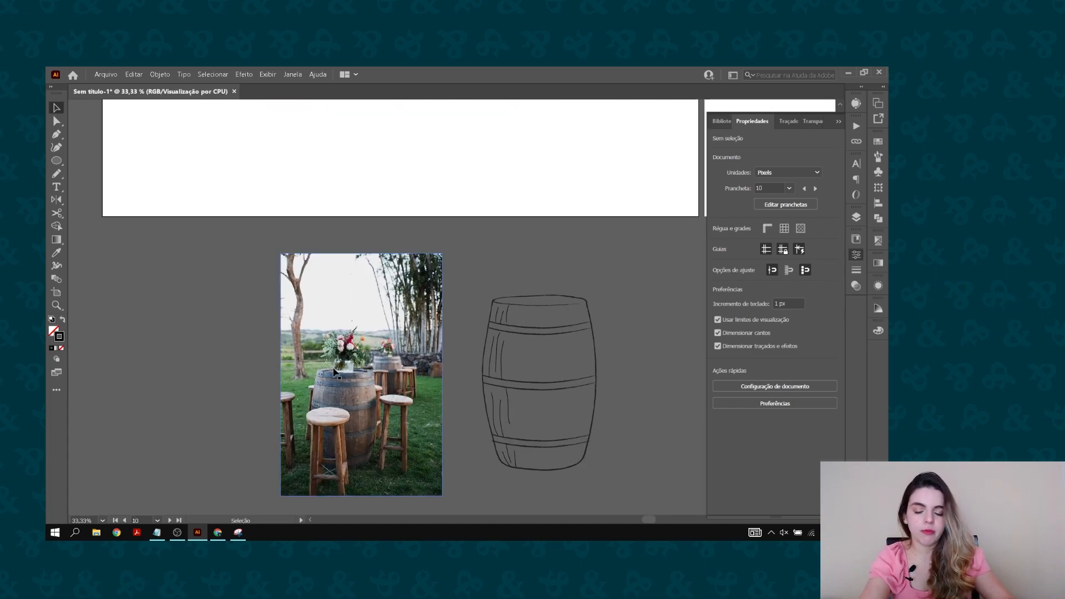
Examine the red wordmark with its pink outline over the faint barrel drawing, up close and on the whole artboard.
{"action": "scroll", "coordinate": [376, 272], "scroll_direction": "up", "scroll_amount": 8}
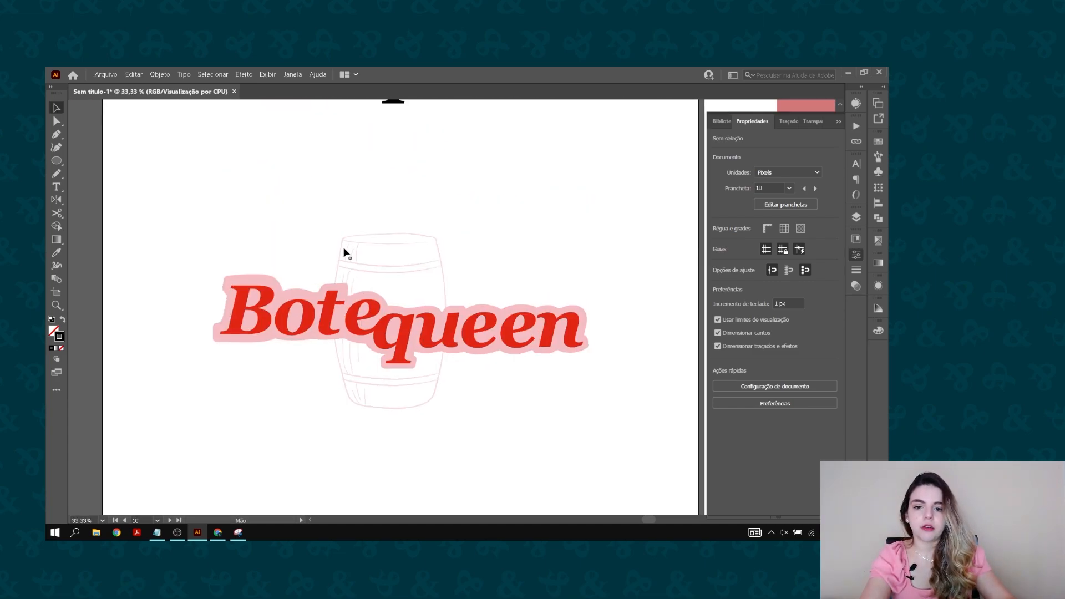
{"action": "scroll", "coordinate": [368, 235], "scroll_direction": "up", "scroll_amount": 1}
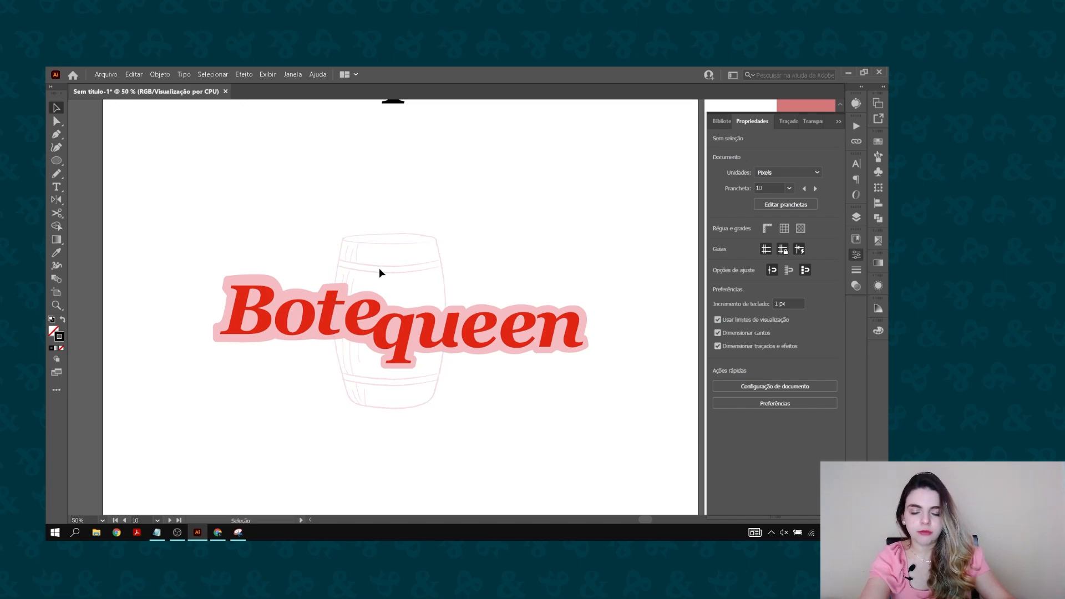
{"action": "scroll", "coordinate": [380, 272], "scroll_direction": "up", "scroll_amount": 2}
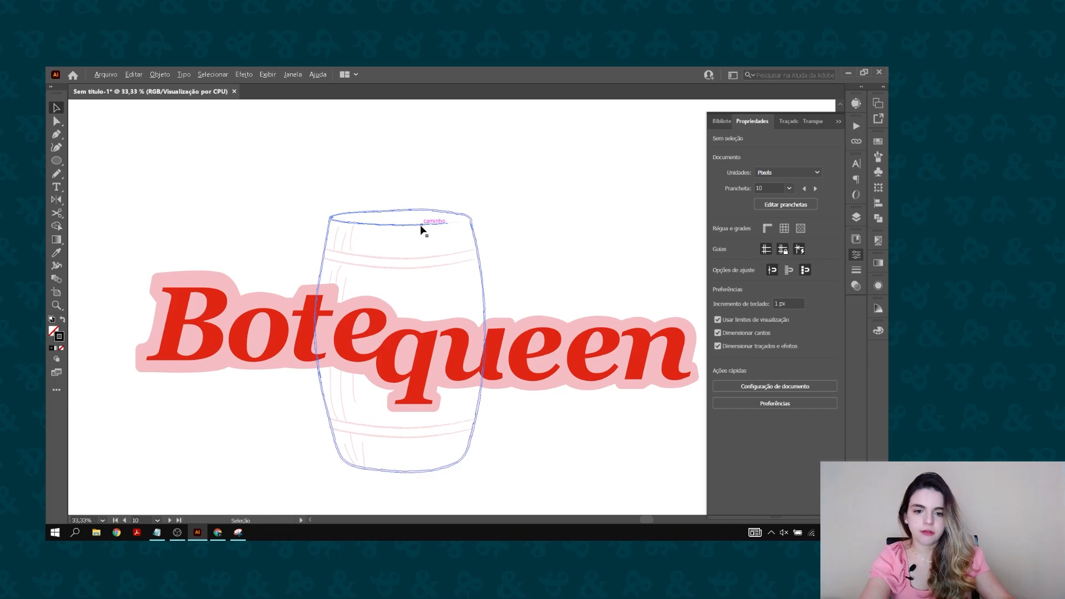
{"action": "scroll", "coordinate": [453, 200], "scroll_direction": "down", "scroll_amount": 1}
{"action": "left_click_drag", "start_coordinate": [461, 193], "coordinate": [405, 270]}
{"action": "scroll", "coordinate": [420, 255], "scroll_direction": "down", "scroll_amount": 1}
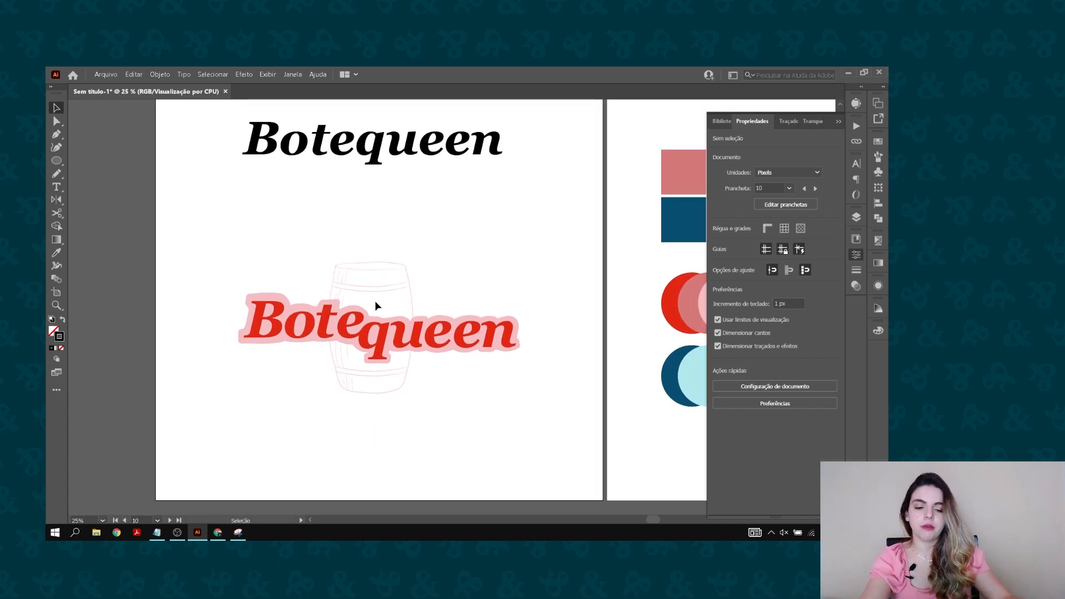
{"action": "scroll", "coordinate": [376, 305], "scroll_direction": "down", "scroll_amount": 1}
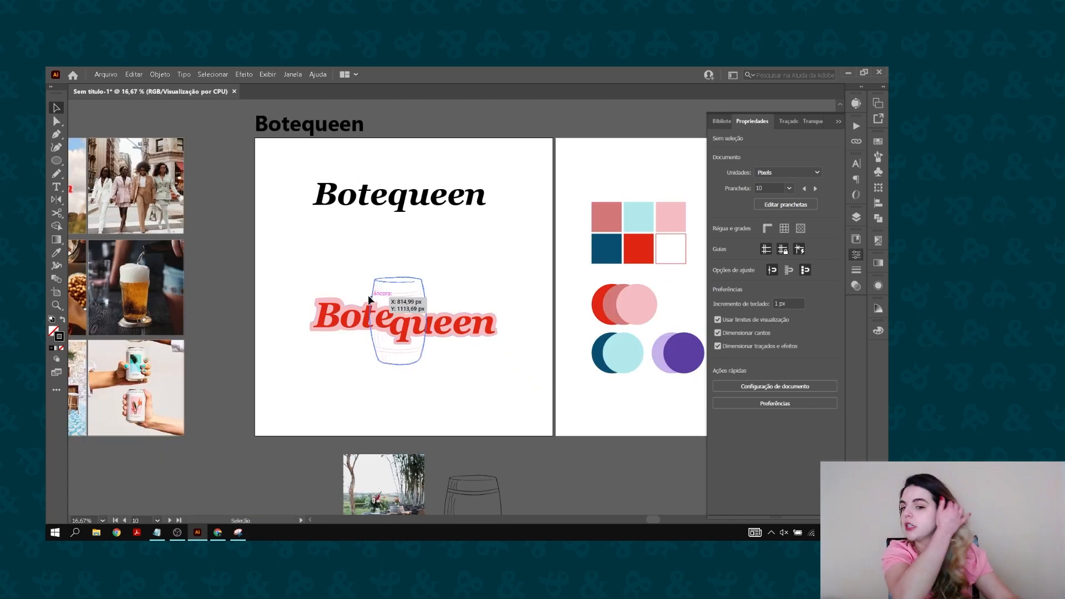
Check the wordmark placed on the sky photo in the mood board and compare it with the logo and palette artboards.
{"action": "left_click_drag", "start_coordinate": [287, 243], "coordinate": [404, 238]}
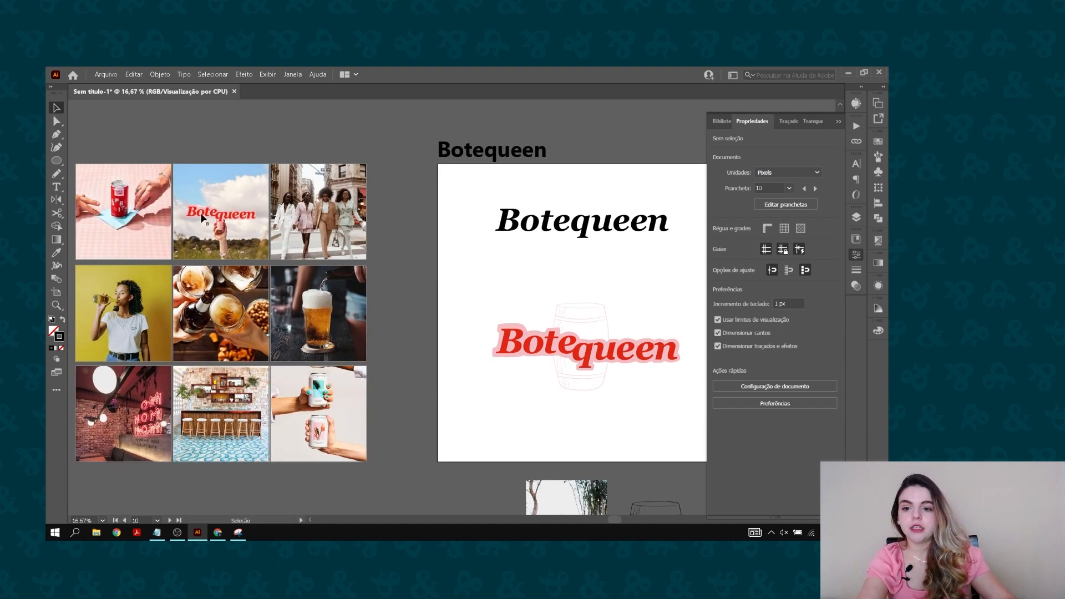
{"action": "scroll", "coordinate": [215, 216], "scroll_direction": "up", "scroll_amount": 2}
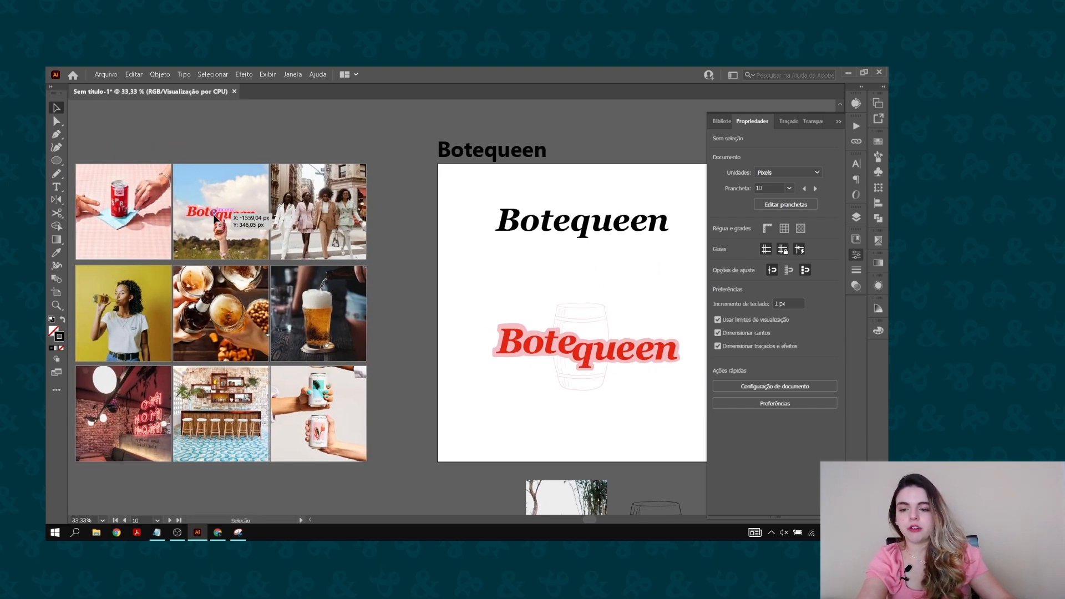
{"action": "scroll", "coordinate": [215, 216], "scroll_direction": "up", "scroll_amount": 2}
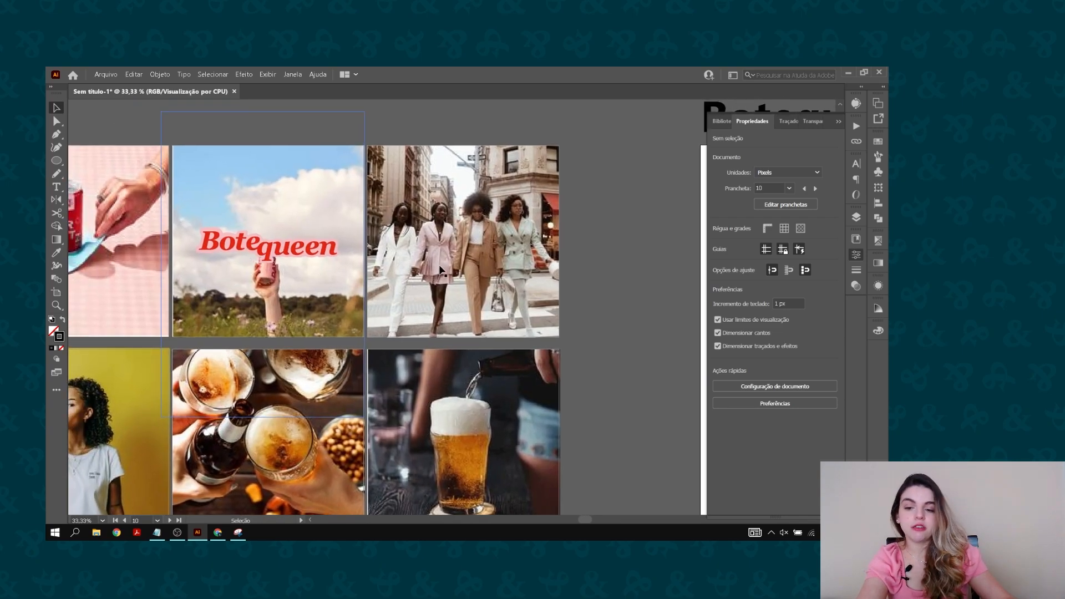
{"action": "scroll", "coordinate": [441, 271], "scroll_direction": "down", "scroll_amount": 2}
{"action": "left_click_drag", "start_coordinate": [455, 274], "coordinate": [196, 183]}
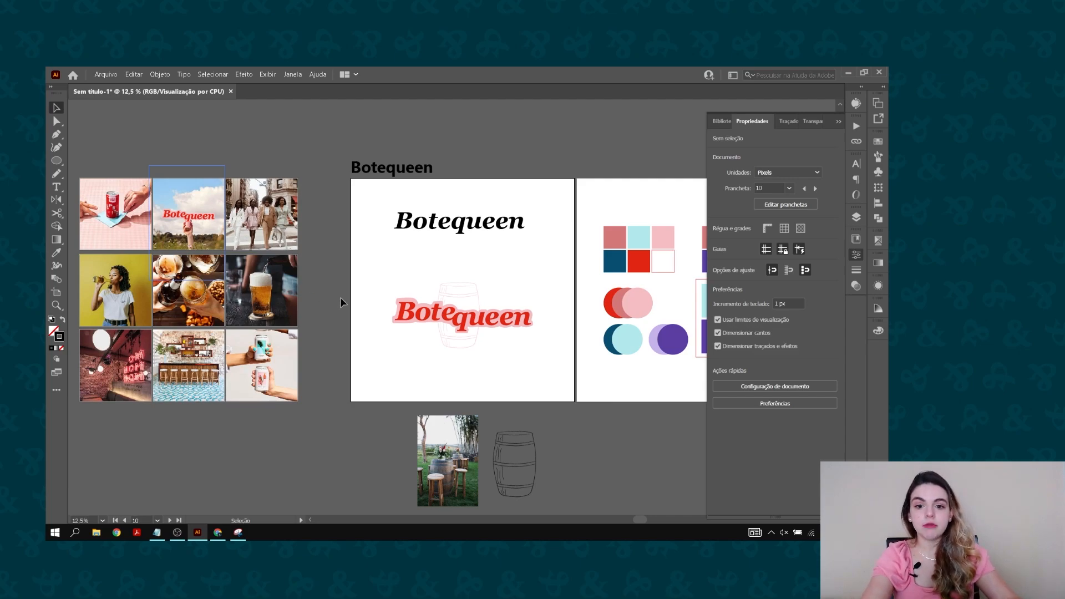
{"action": "left_click_drag", "start_coordinate": [341, 297], "coordinate": [161, 259]}
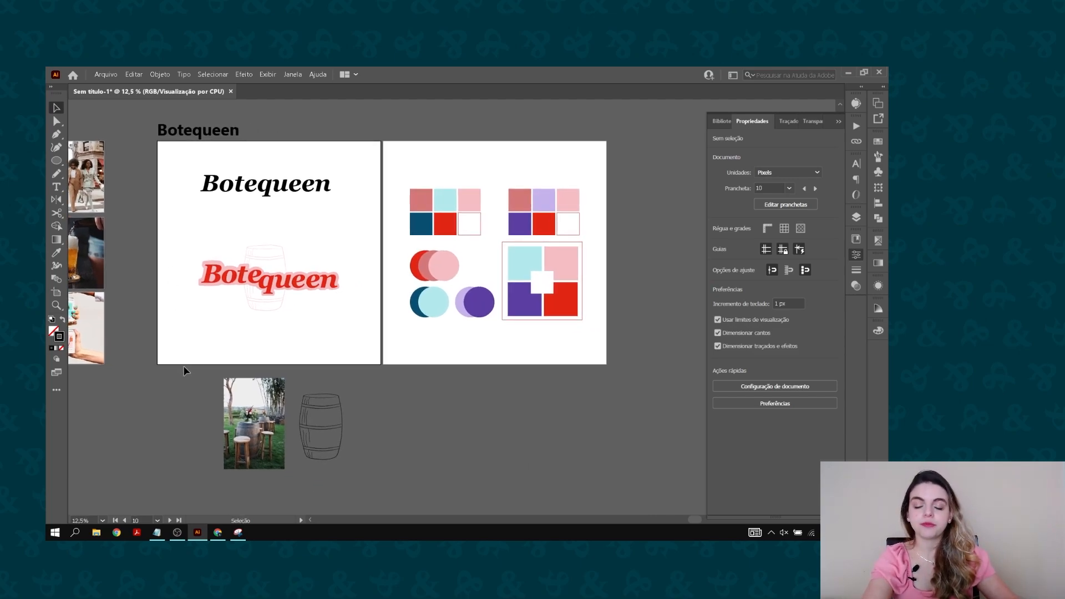
Build a red bold italic BQ monogram with the Q overlapping the B, and trace its outer silhouette with the Pen tool.
{"action": "left_click_drag", "start_coordinate": [210, 356], "coordinate": [283, 358]}
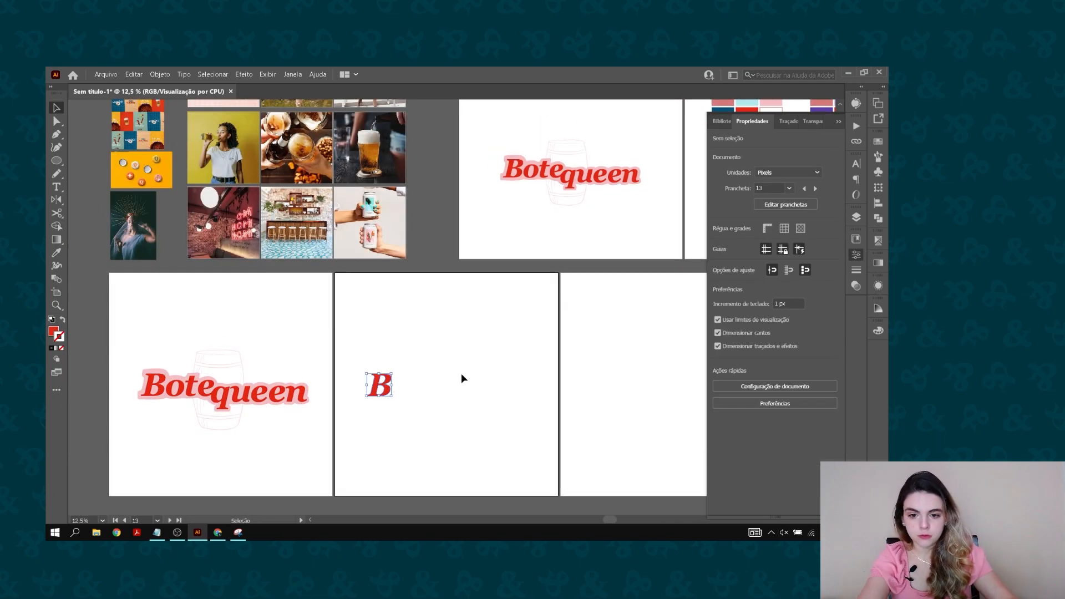
{"action": "left_click_drag", "start_coordinate": [422, 352], "coordinate": [429, 346]}
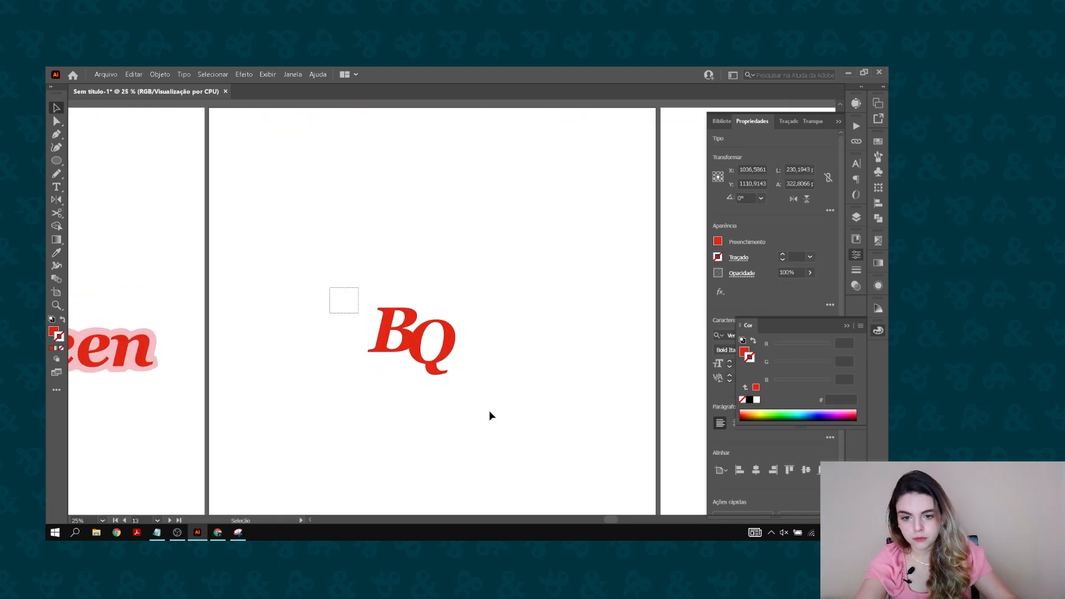
{"action": "mouse_move", "coordinate": [427, 337]}
{"action": "left_mouse_down"}
{"action": "mouse_move", "coordinate": [458, 169]}
{"action": "mouse_move", "coordinate": [421, 216]}
{"action": "left_mouse_up"}
{"action": "left_click", "coordinate": [782, 254]}
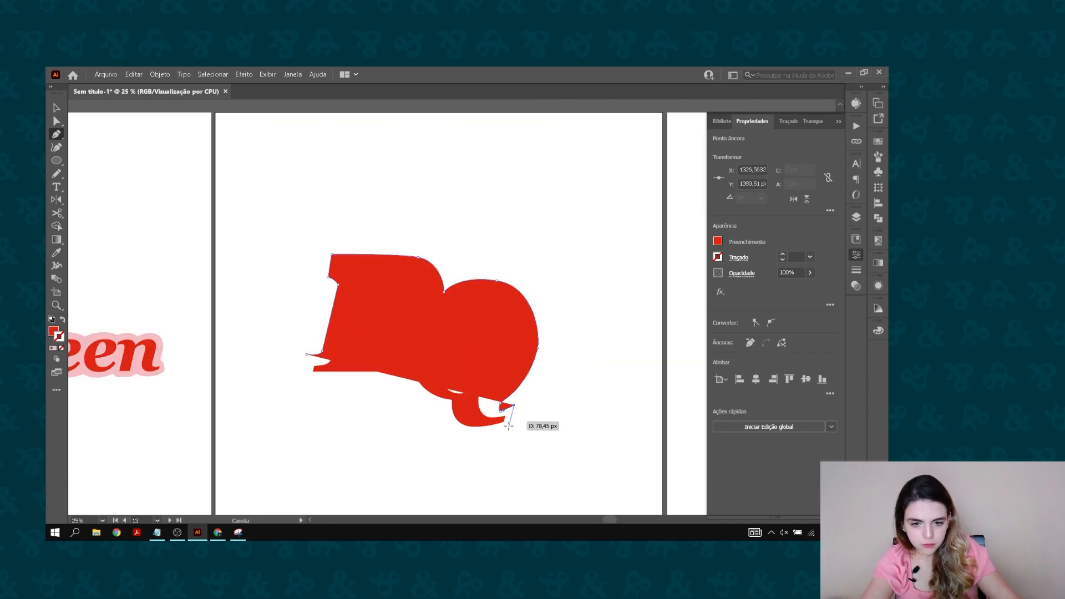
Set the red Botequeen name along circles above and below the barrel, rotating the lower text 180° to read upright.
{"action": "left_click_drag", "start_coordinate": [551, 224], "coordinate": [549, 228]}
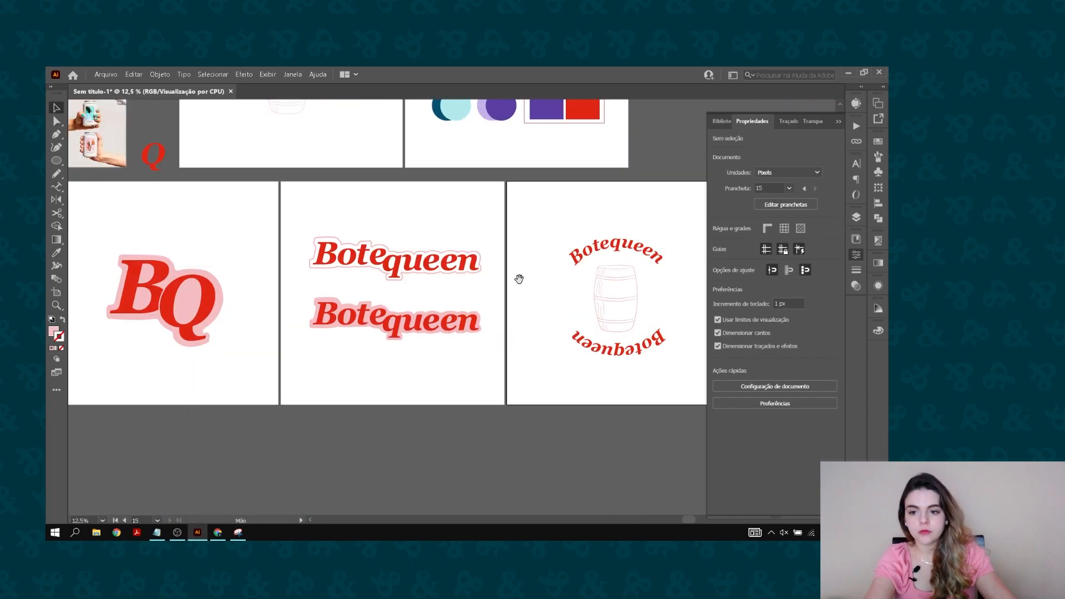
{"action": "scroll", "coordinate": [376, 326], "scroll_direction": "up", "scroll_amount": 3}
{"action": "left_click_drag", "start_coordinate": [447, 339], "coordinate": [454, 311]}
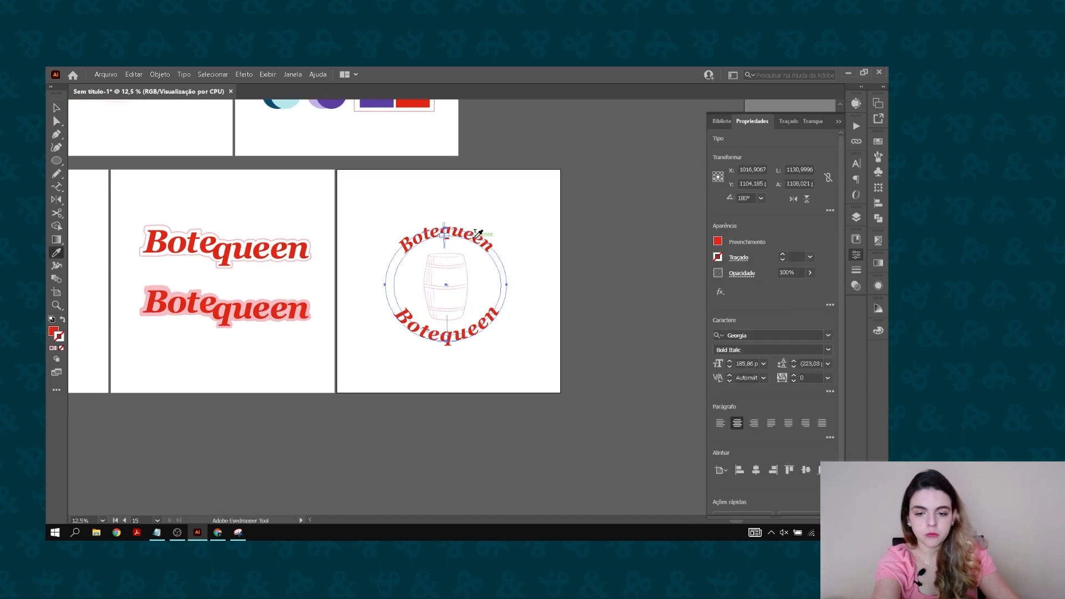